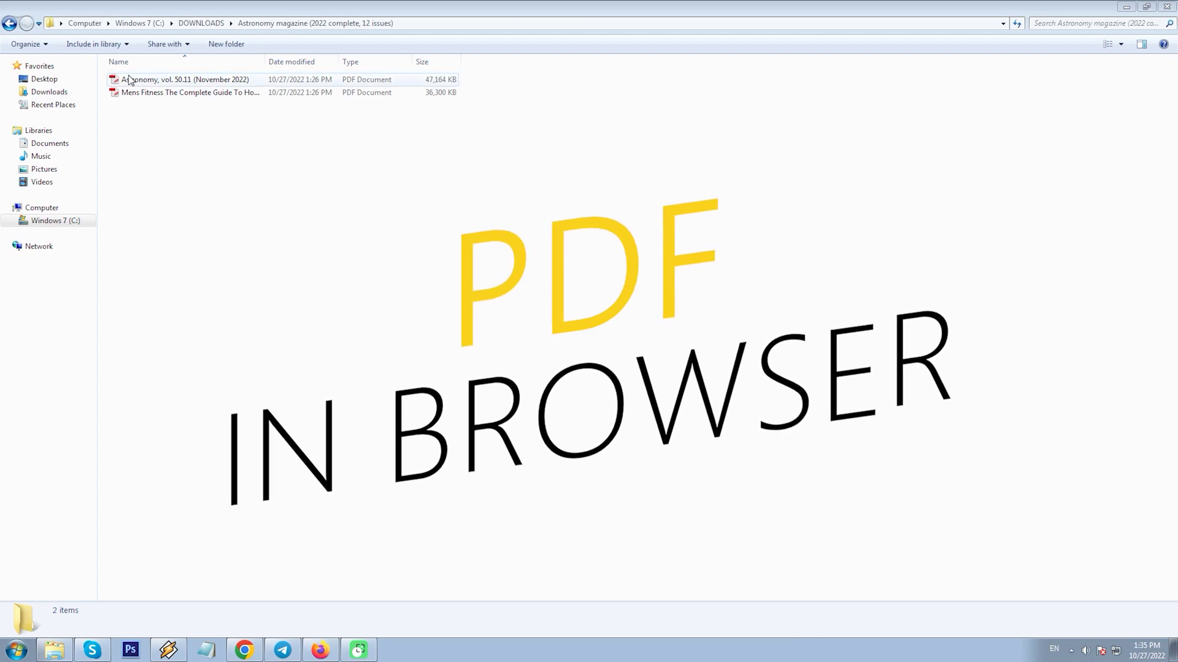
Open the Astronomy PDF from Explorer in Google Chrome using Open with
right_click(148, 80)
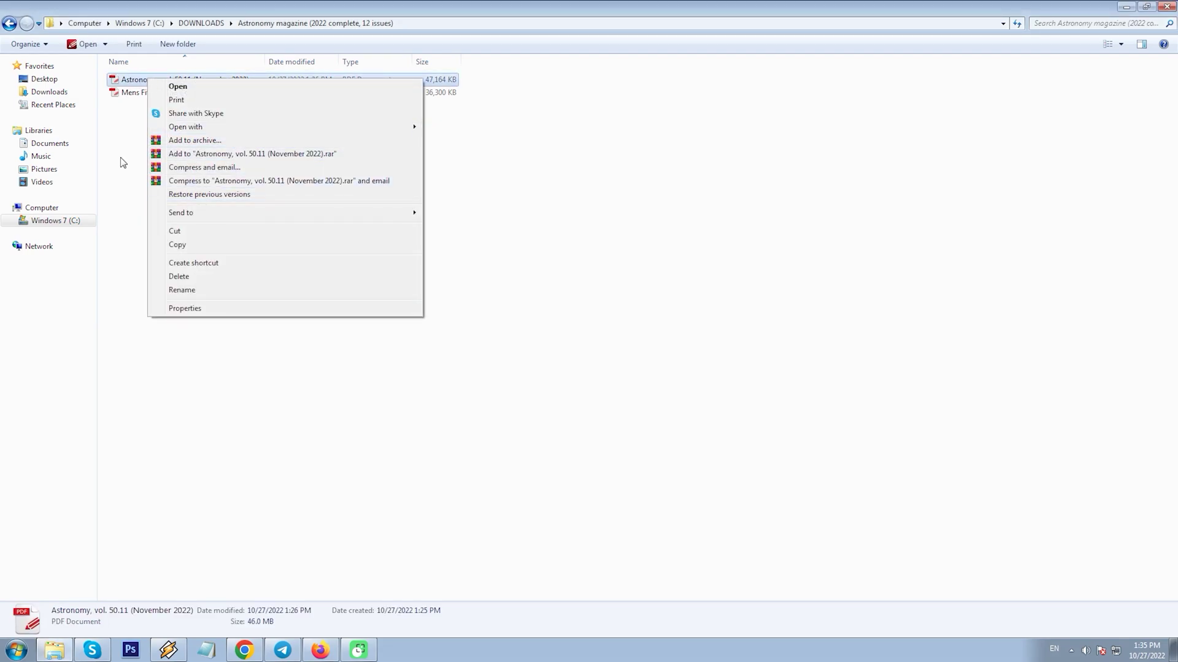
mouse_move(241, 129)
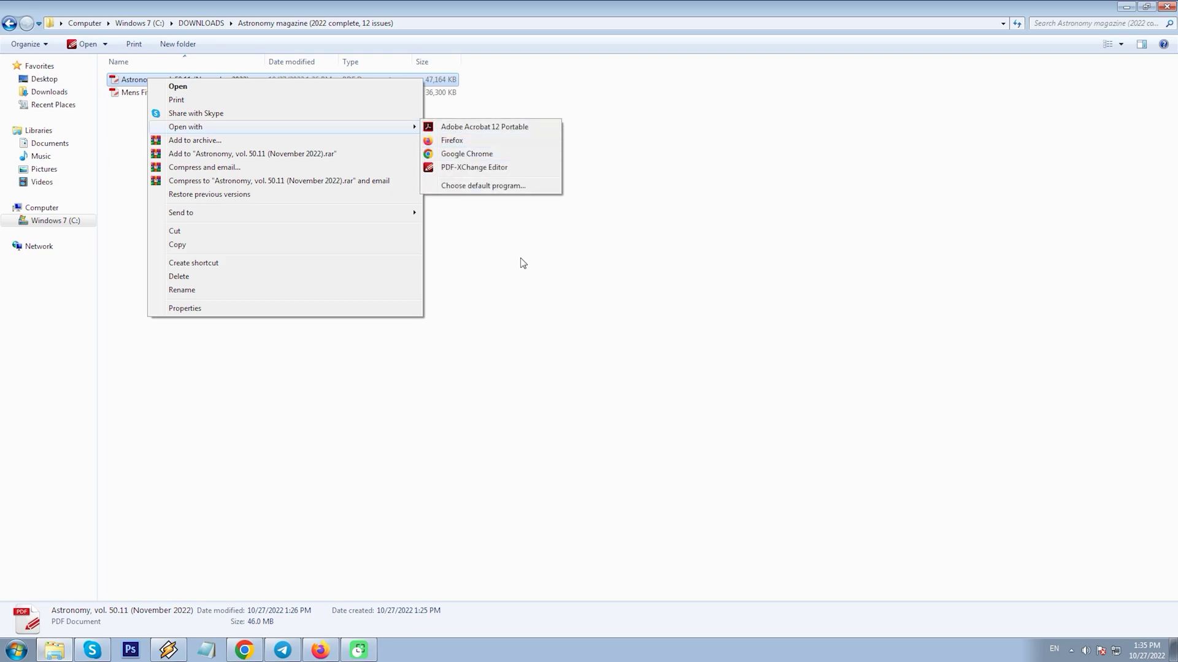
left_click(454, 157)
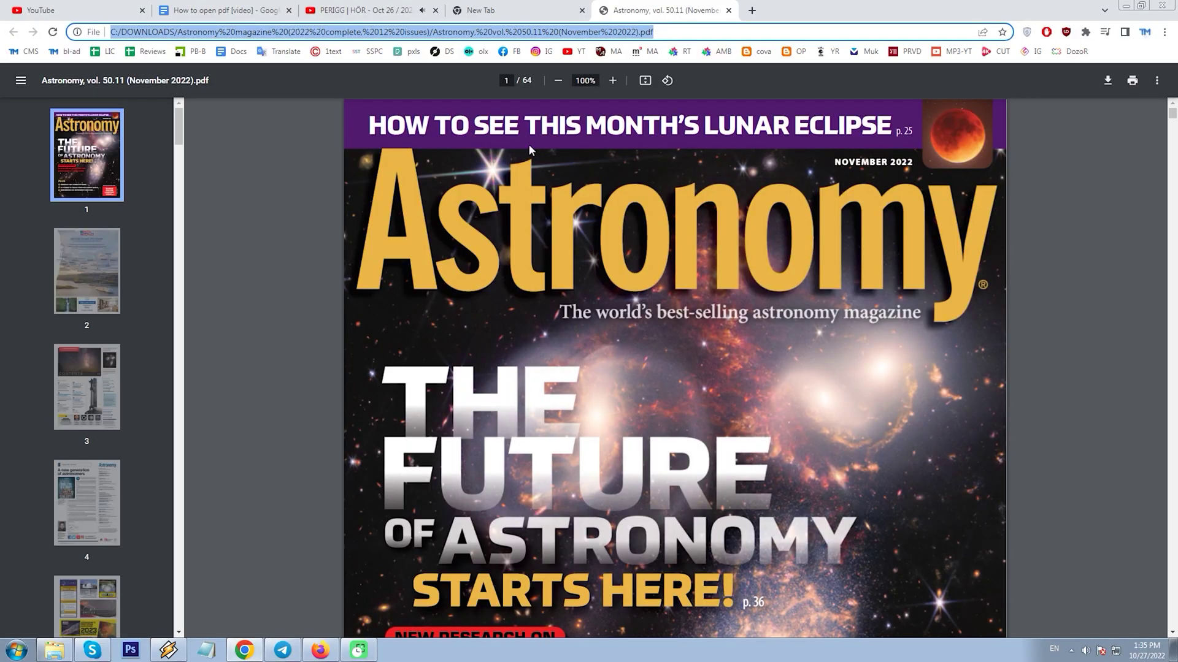
Zoom the magazine out to 50% and jump to page 25 via its thumbnail
left_click(556, 86)
left_click(556, 86)
left_click(557, 87)
left_click(557, 86)
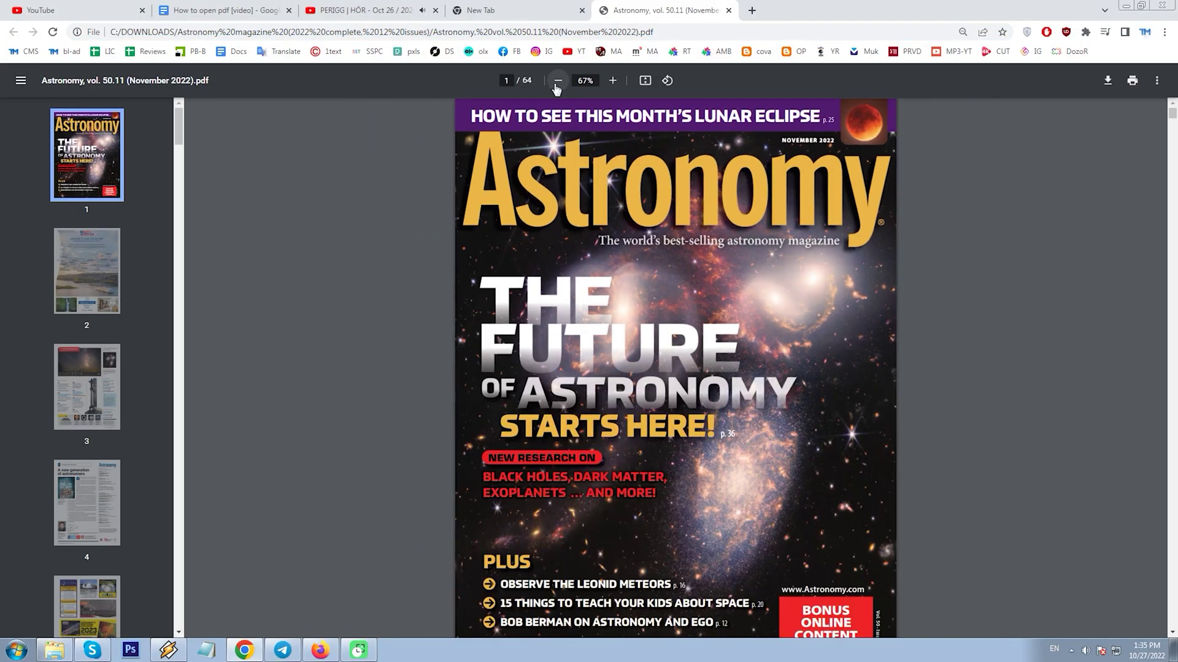
left_click(556, 86)
scroll(749, 261, "down", 2)
scroll(757, 269, "down", 4)
left_click_drag(179, 119, 178, 288)
left_click(85, 346)
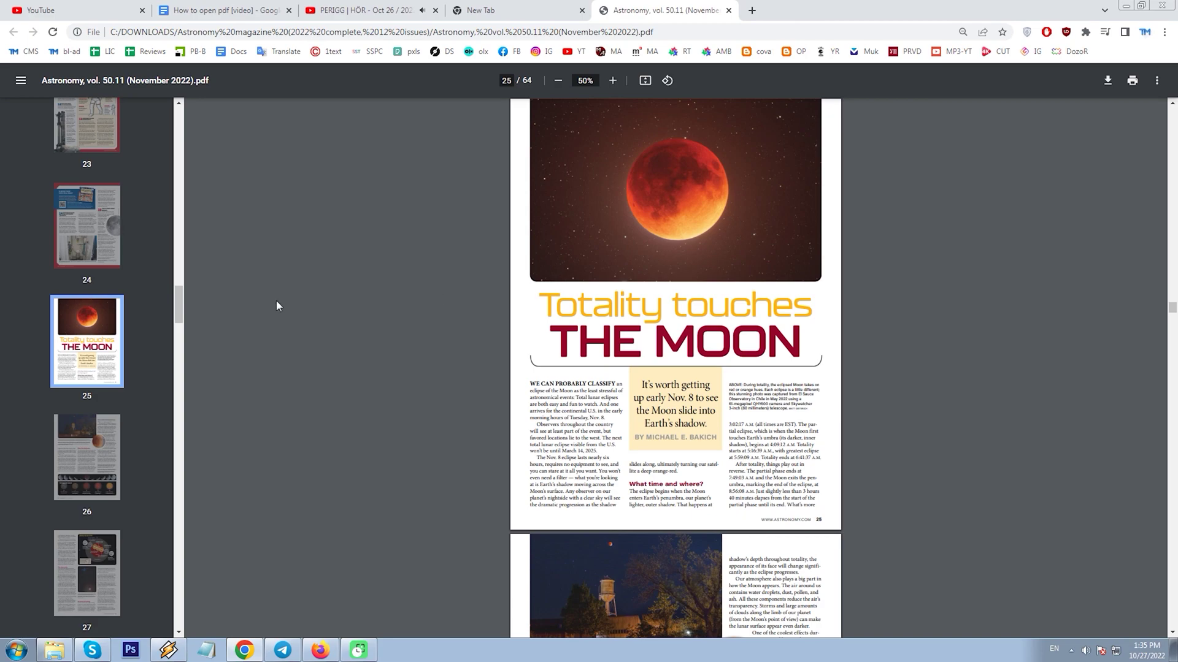
scroll(892, 260, "down", 5)
scroll(119, 298, "down", 7)
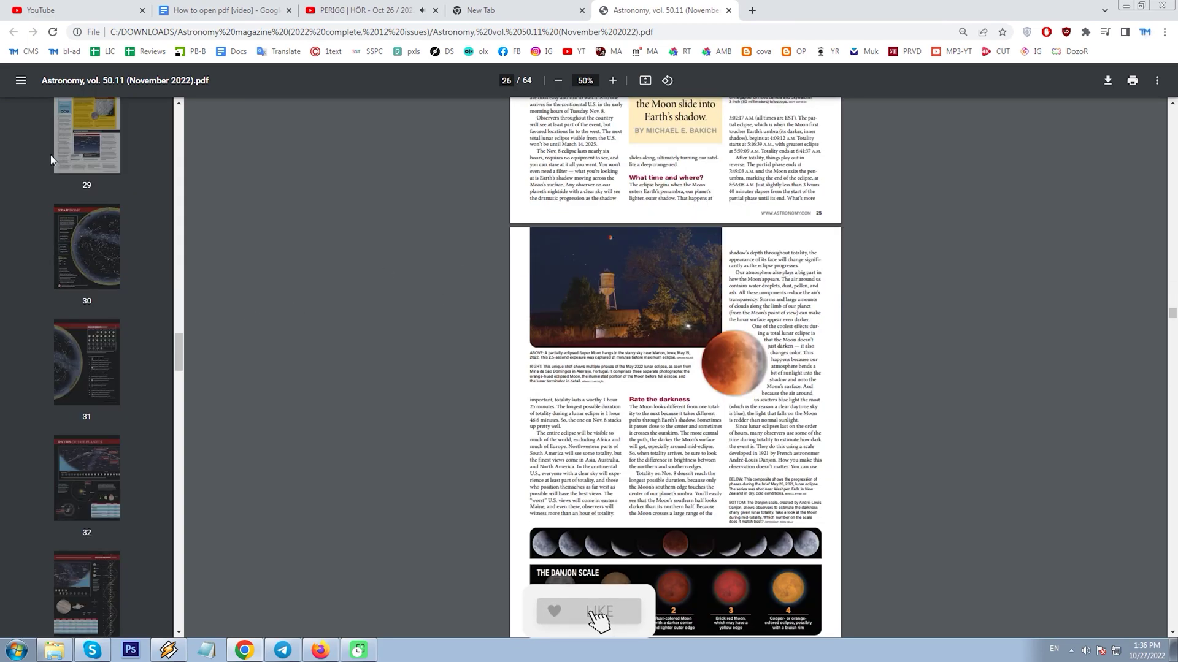
Toggle the thumbnail sidebar, then rotate the pages a full turn back to upright
left_click(20, 85)
left_click(21, 82)
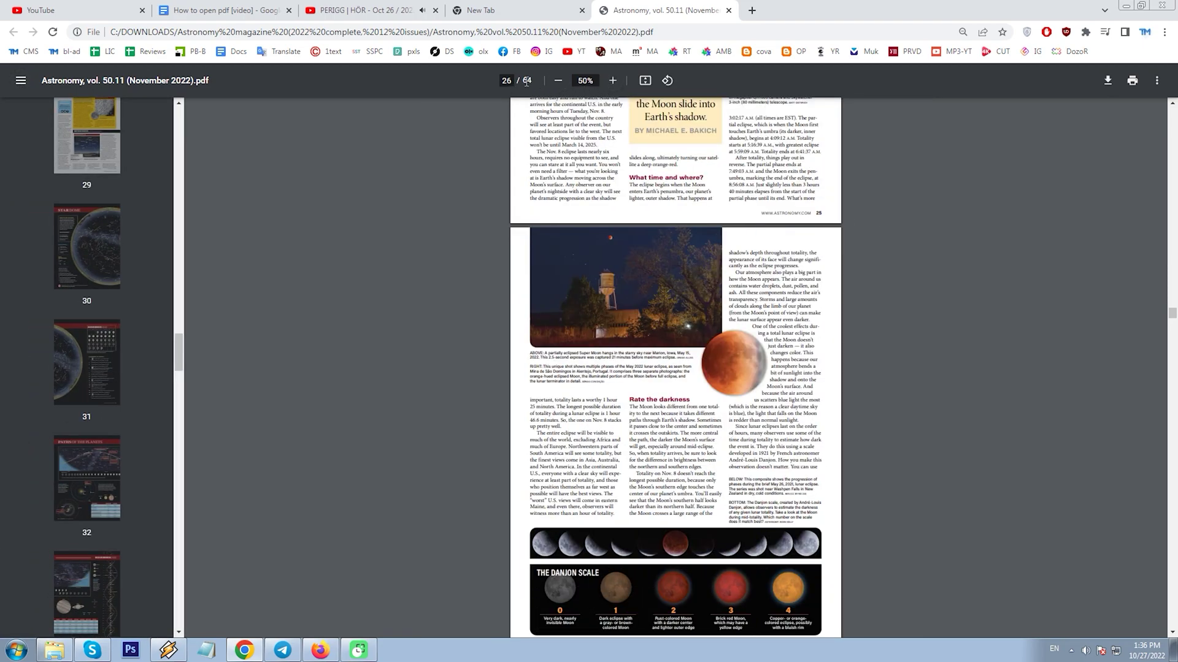
left_click(668, 82)
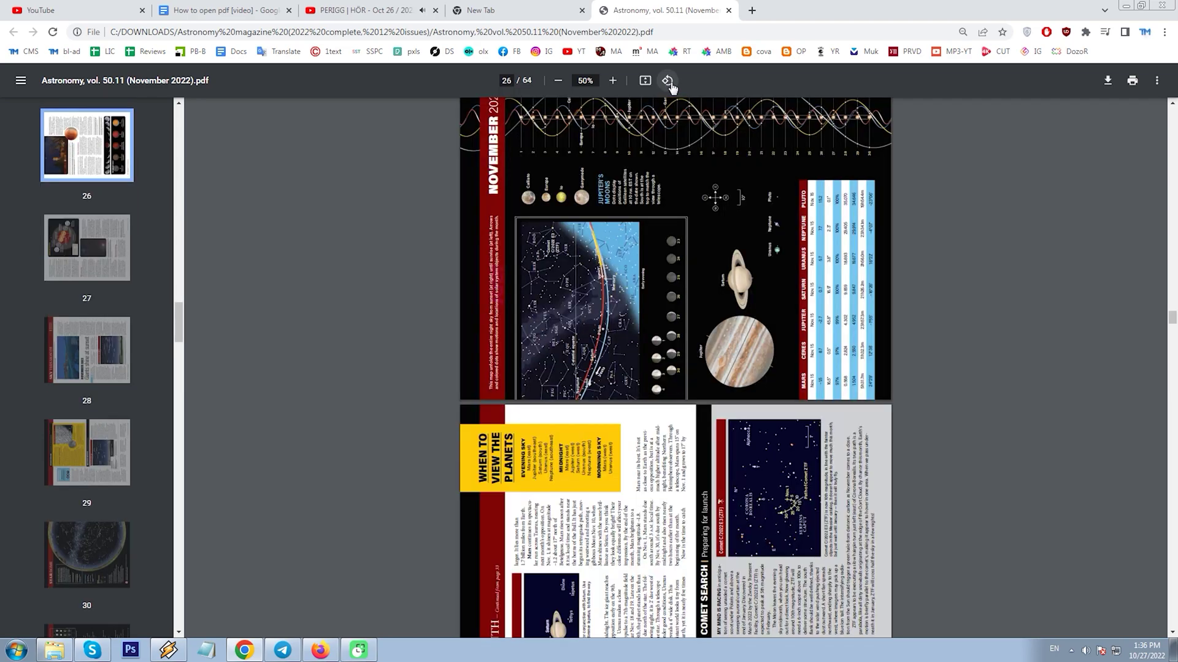
left_click(669, 84)
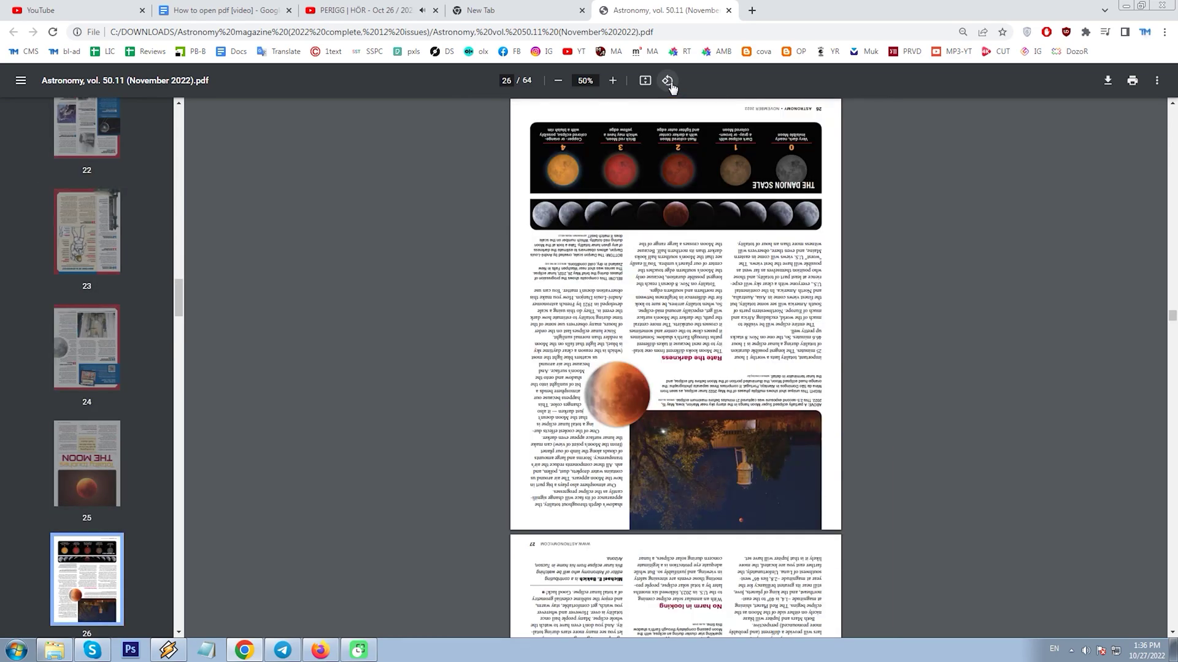
left_click(669, 83)
left_click(669, 84)
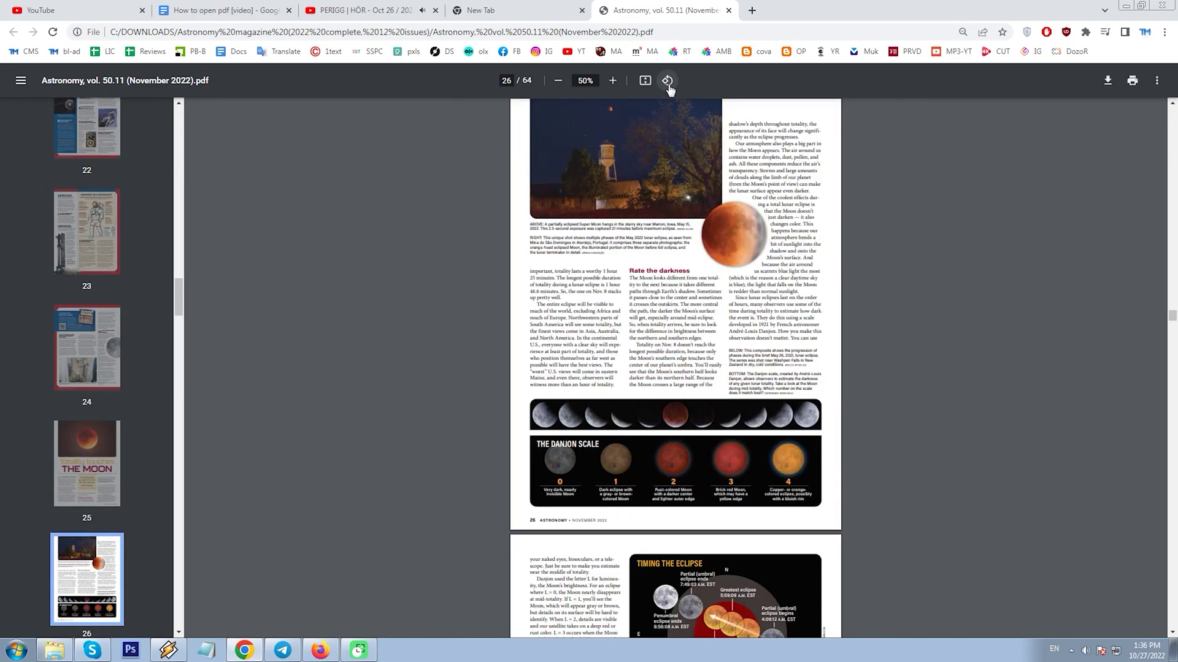
Switch the viewer to Two page view and scroll through the spreads
left_click(1157, 80)
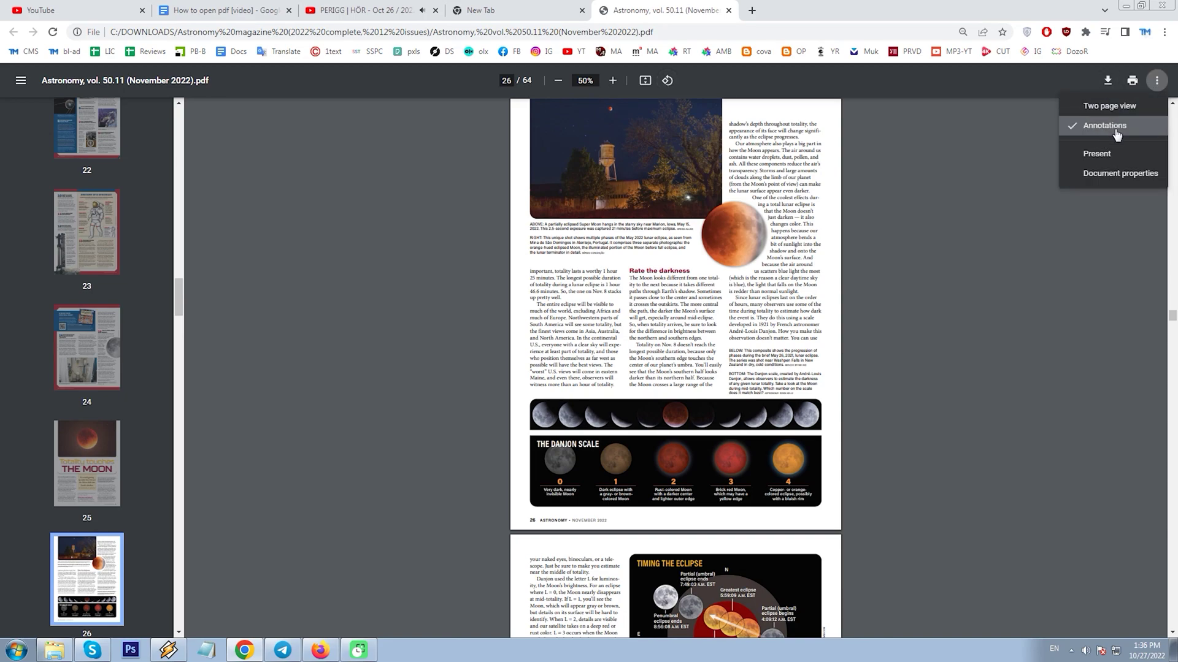
left_click(1109, 107)
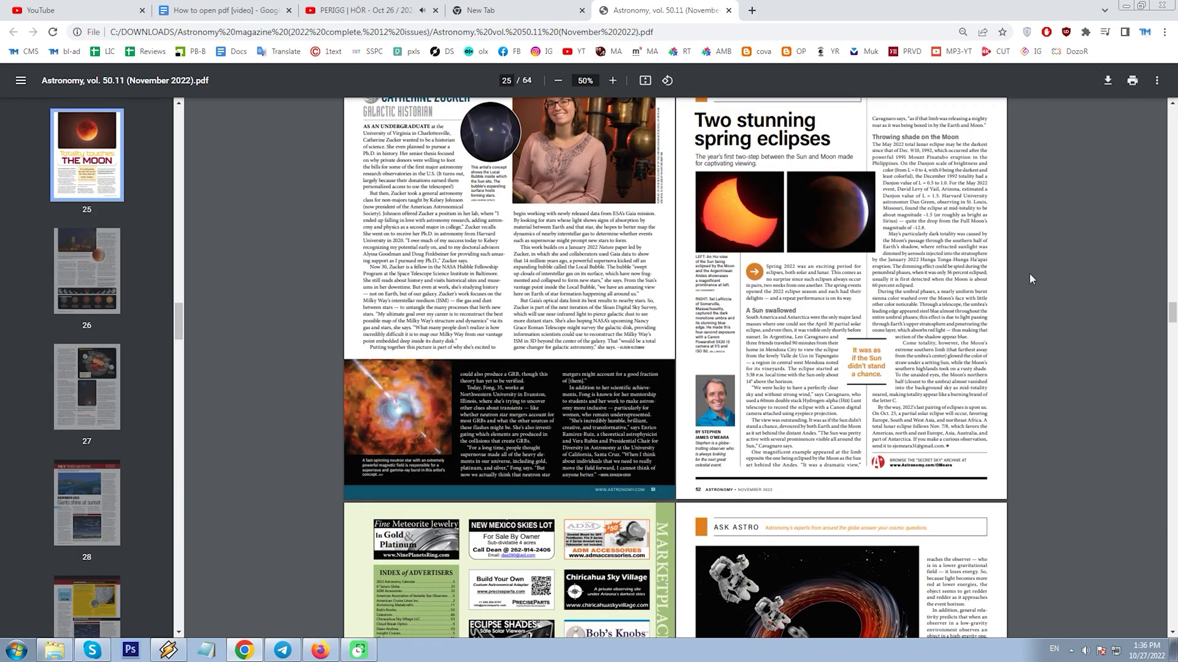
scroll(826, 294, "up", 3)
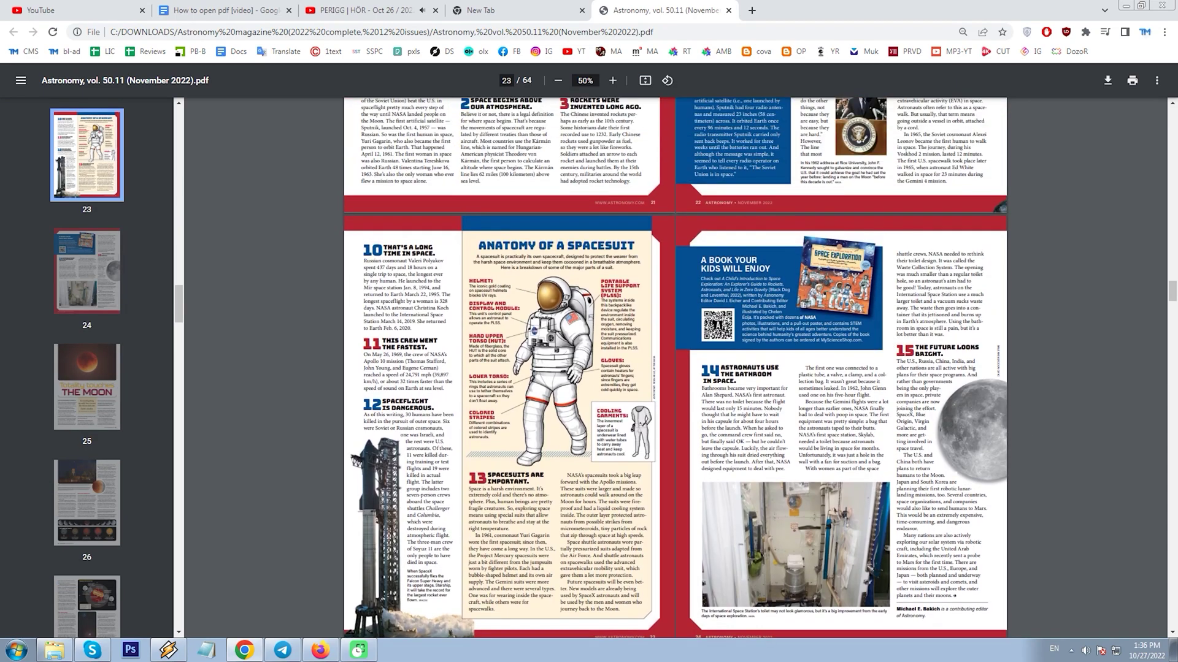
scroll(826, 294, "down", 3)
scroll(826, 300, "down", 8)
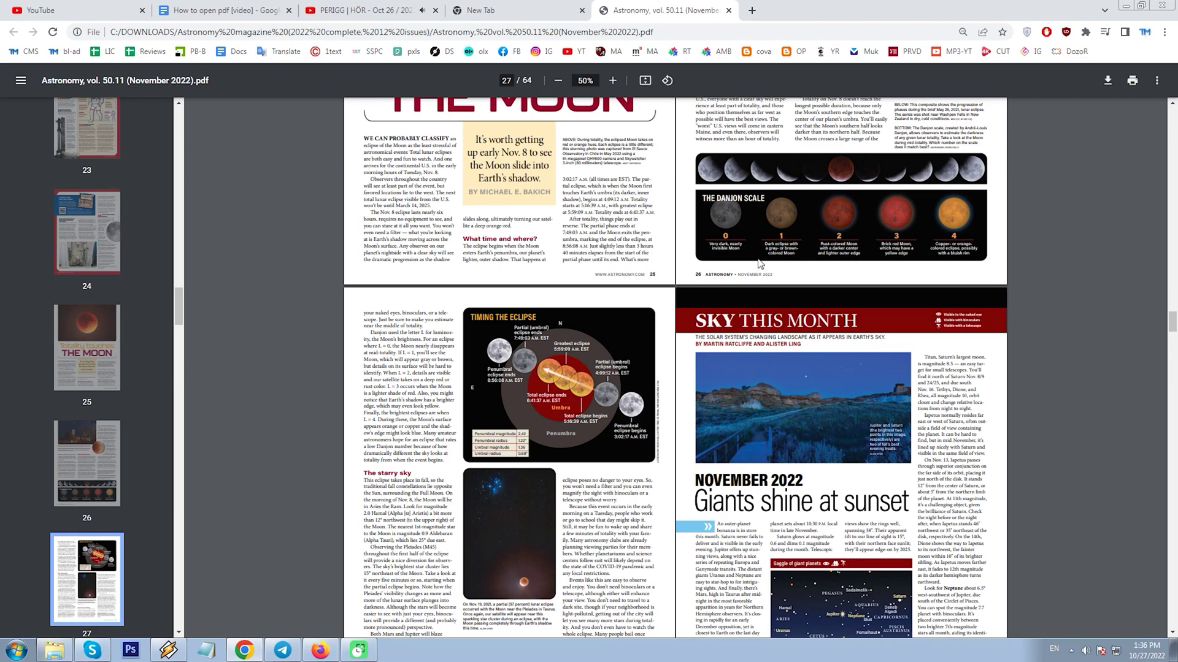
Open the PDF in Firefox and try zooms 75%, 50%, page width, settling on Page Fit
left_click(243, 654)
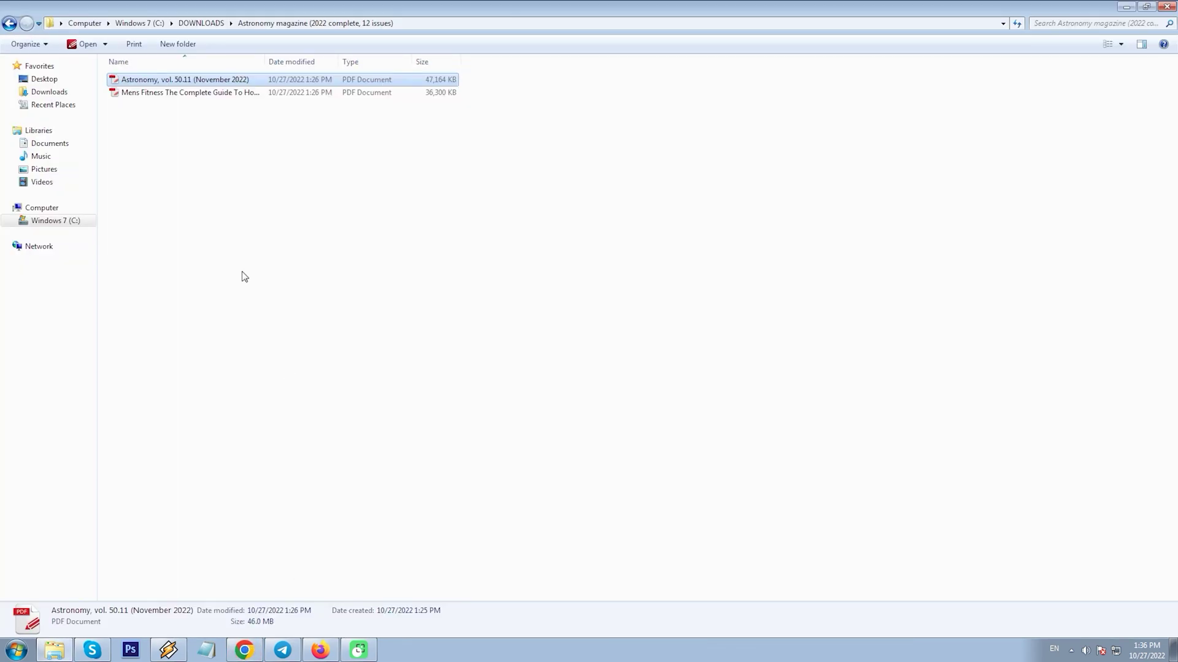
left_click_drag(127, 85, 320, 197)
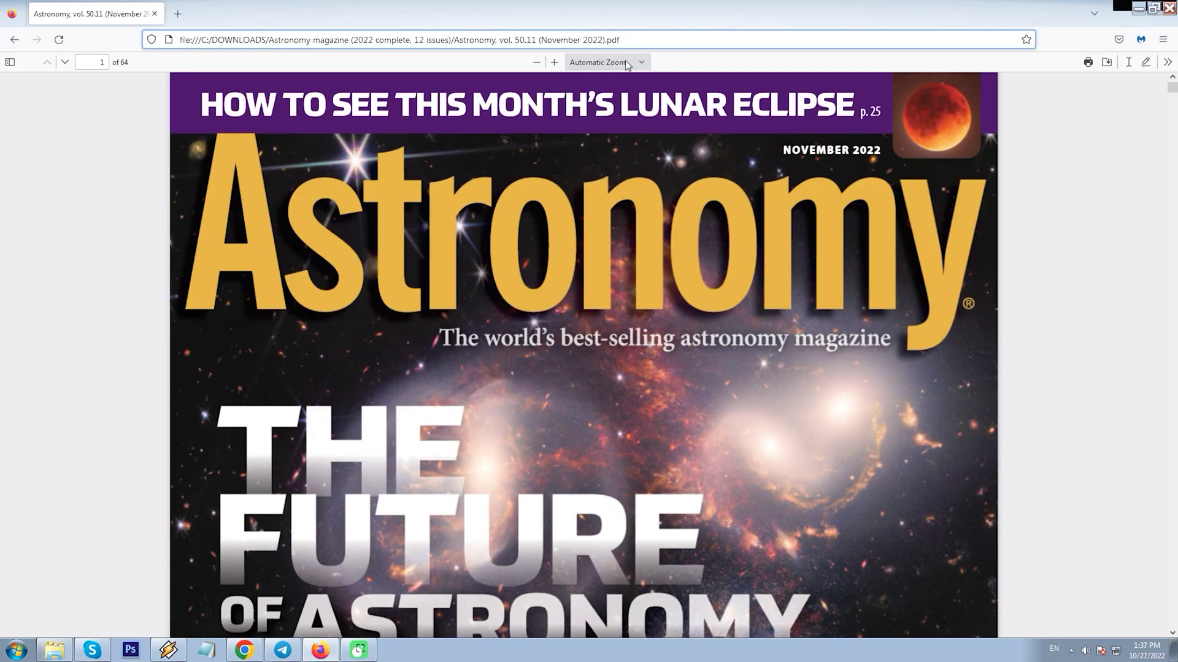
left_click(626, 62)
left_click(598, 153)
left_click(605, 61)
left_click(591, 138)
left_click(598, 62)
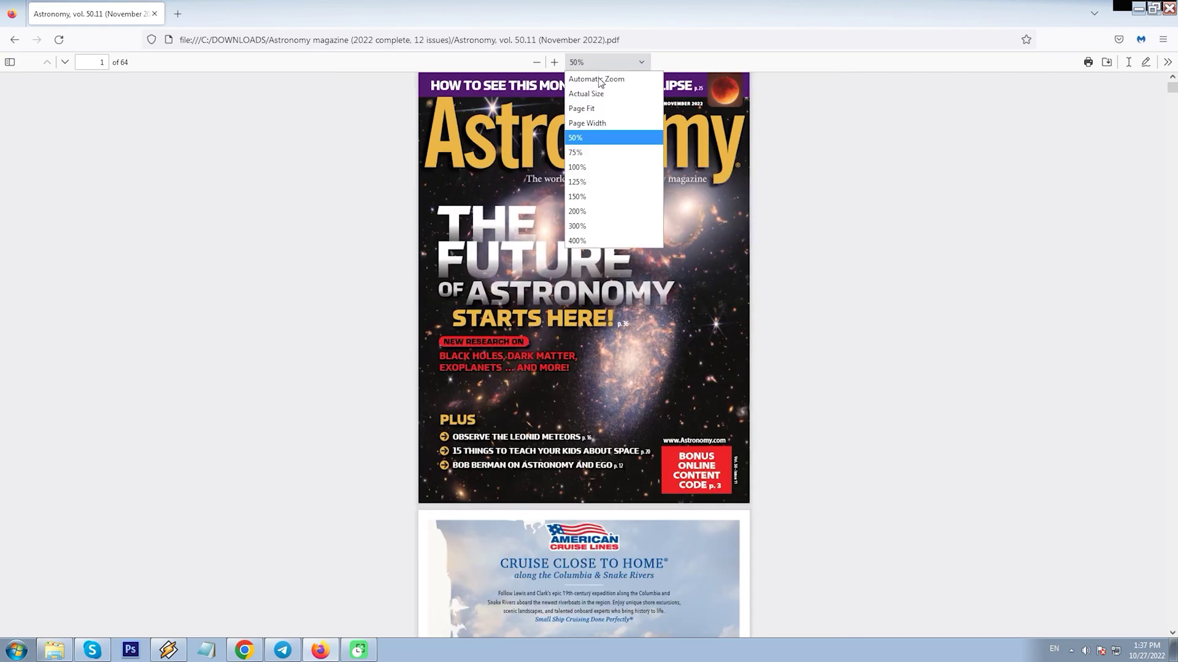
left_click(590, 123)
left_click(606, 62)
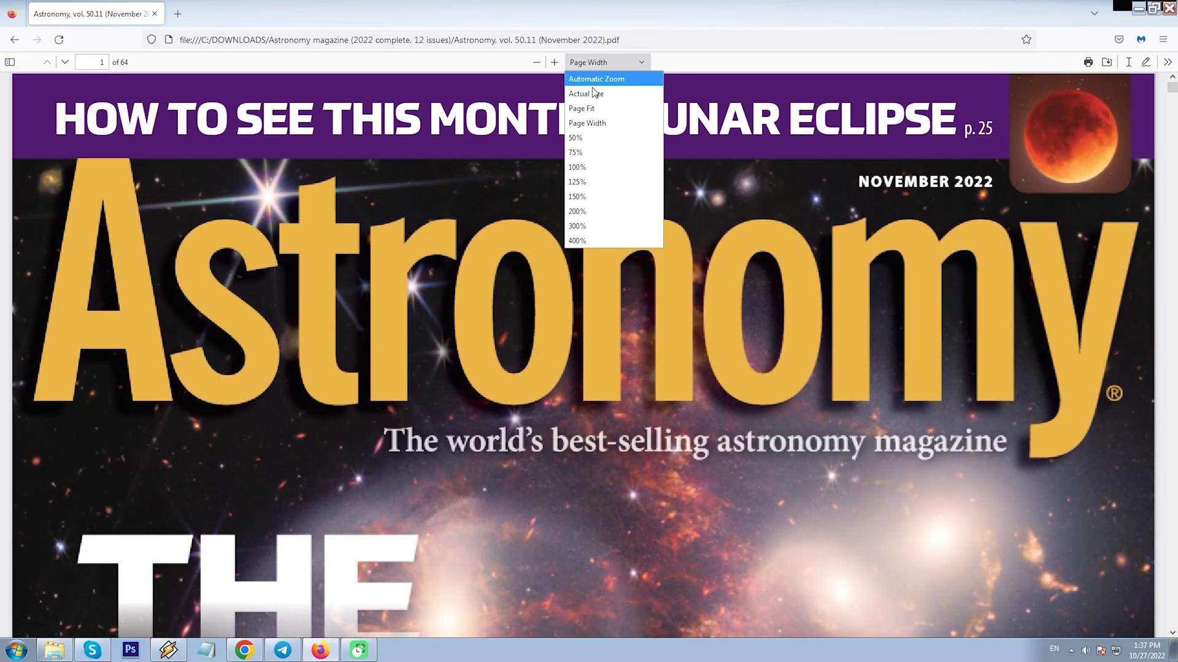
left_click(583, 108)
Advance three pages to page 7 and show the page thumbnails sidebar
left_click(64, 62)
left_click(65, 62)
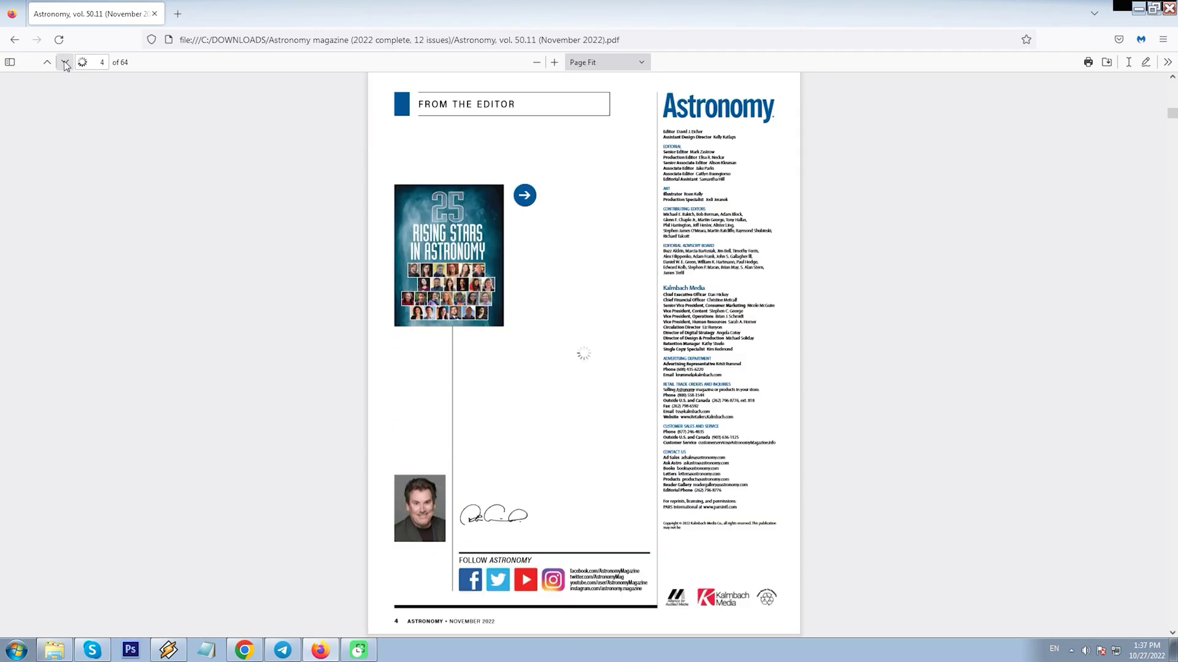
left_click(65, 62)
left_click(65, 62)
left_click(64, 62)
left_click(64, 62)
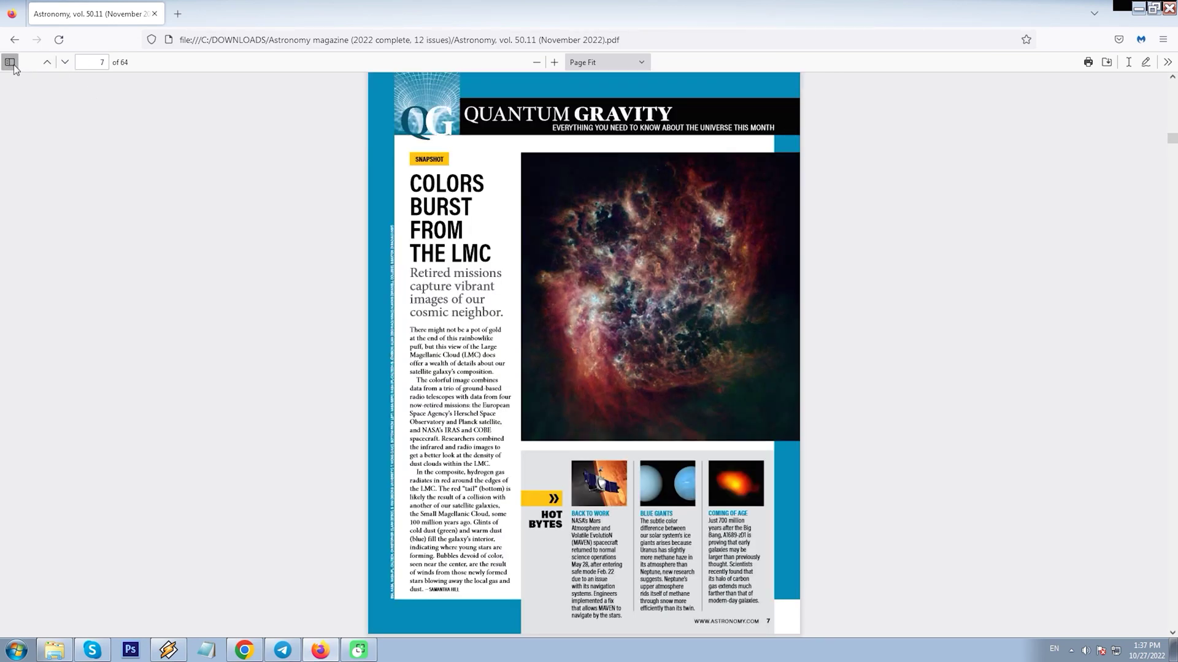
left_click(10, 62)
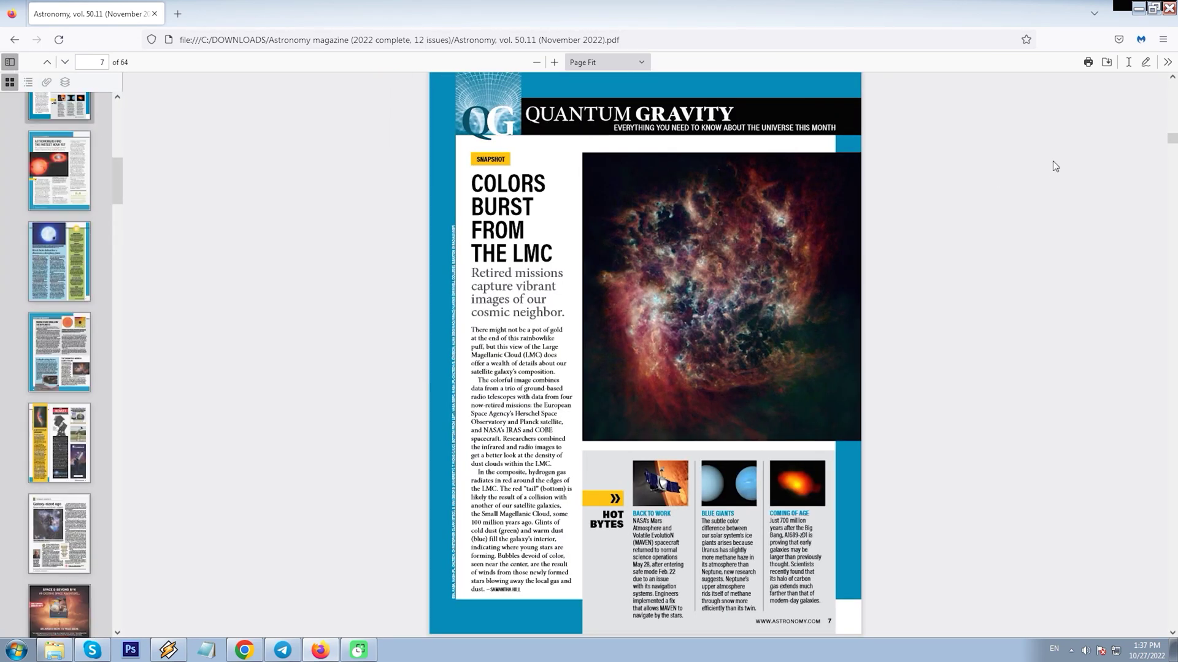
Make Google Chrome the default program for .pdf files in Control Panel's Default Programs
left_click(328, 650)
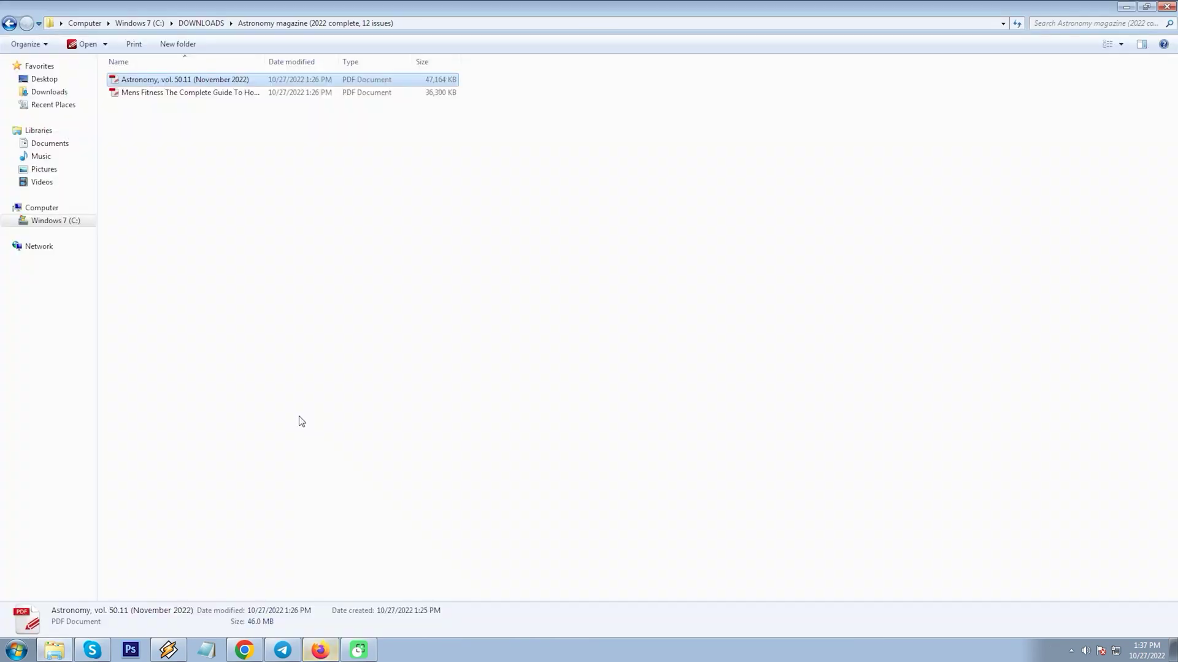
left_click(17, 650)
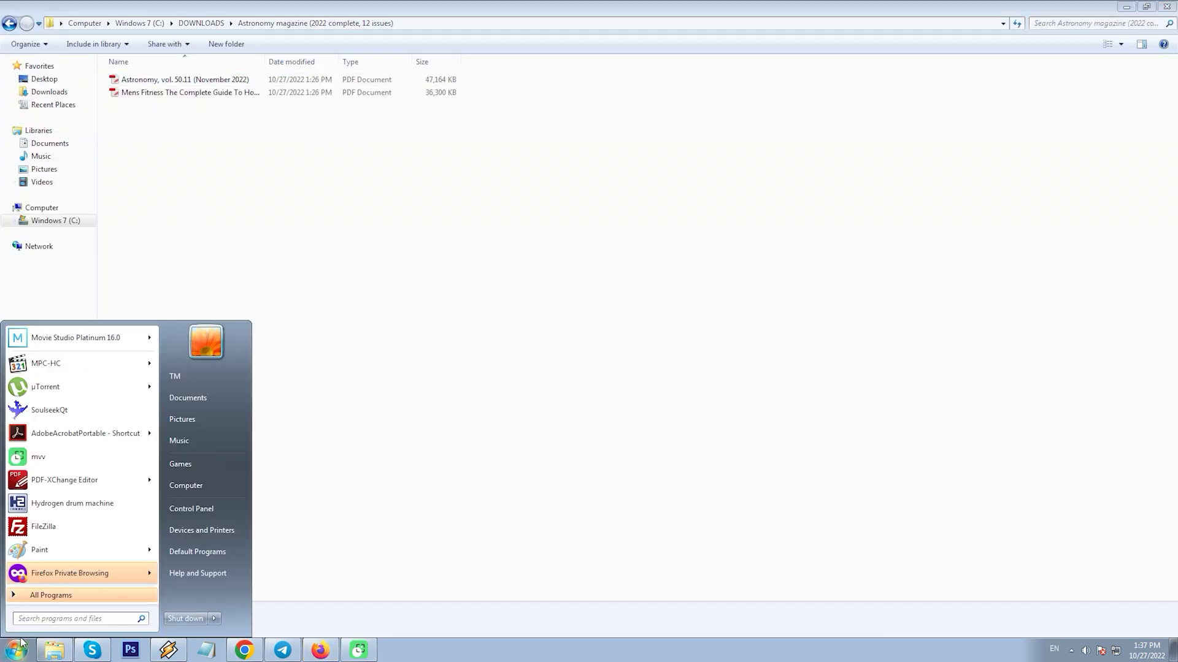
left_click(208, 509)
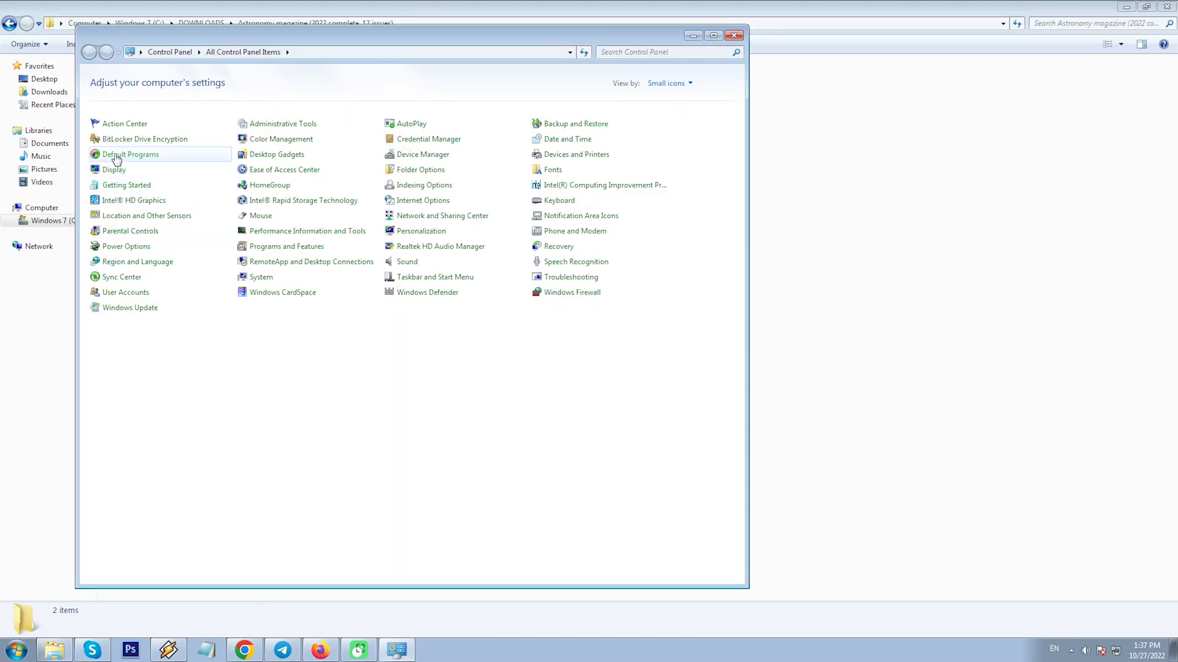
left_click(138, 159)
left_click(284, 100)
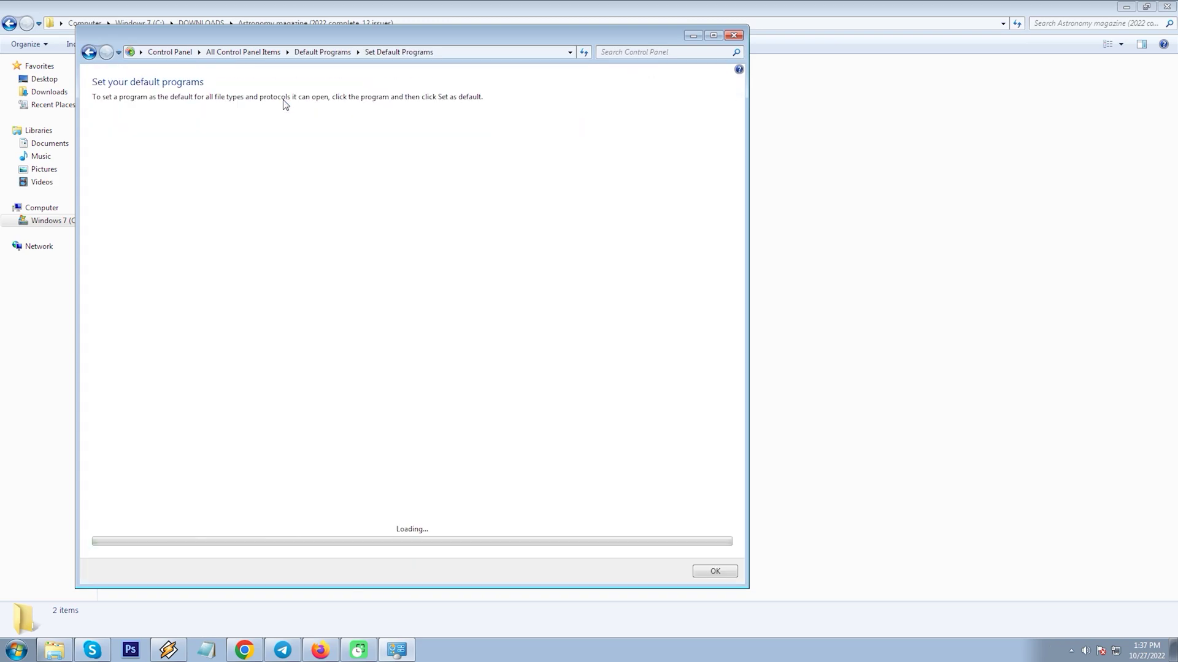
left_click(120, 148)
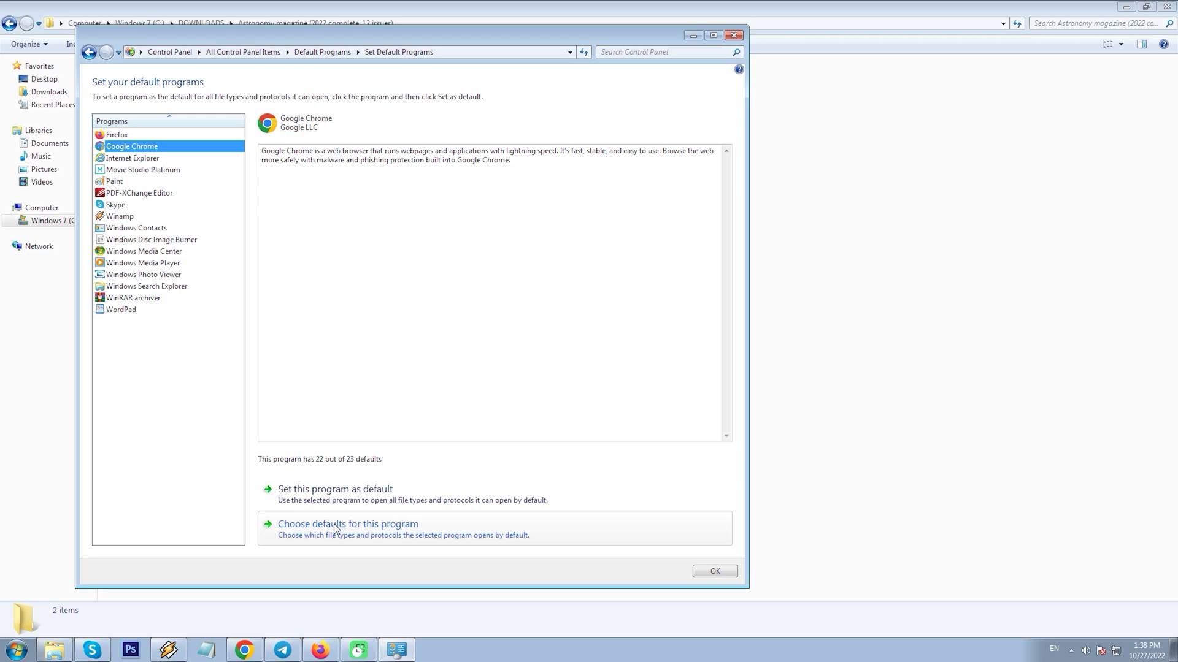
left_click(340, 533)
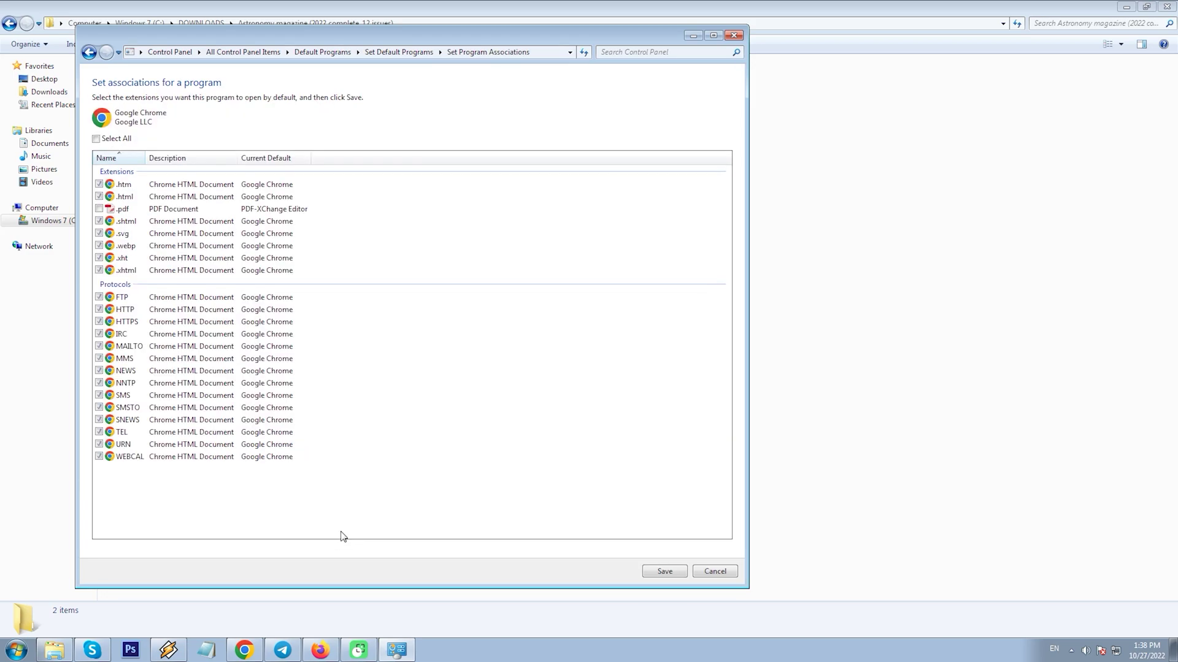
left_click(99, 210)
key("Return")
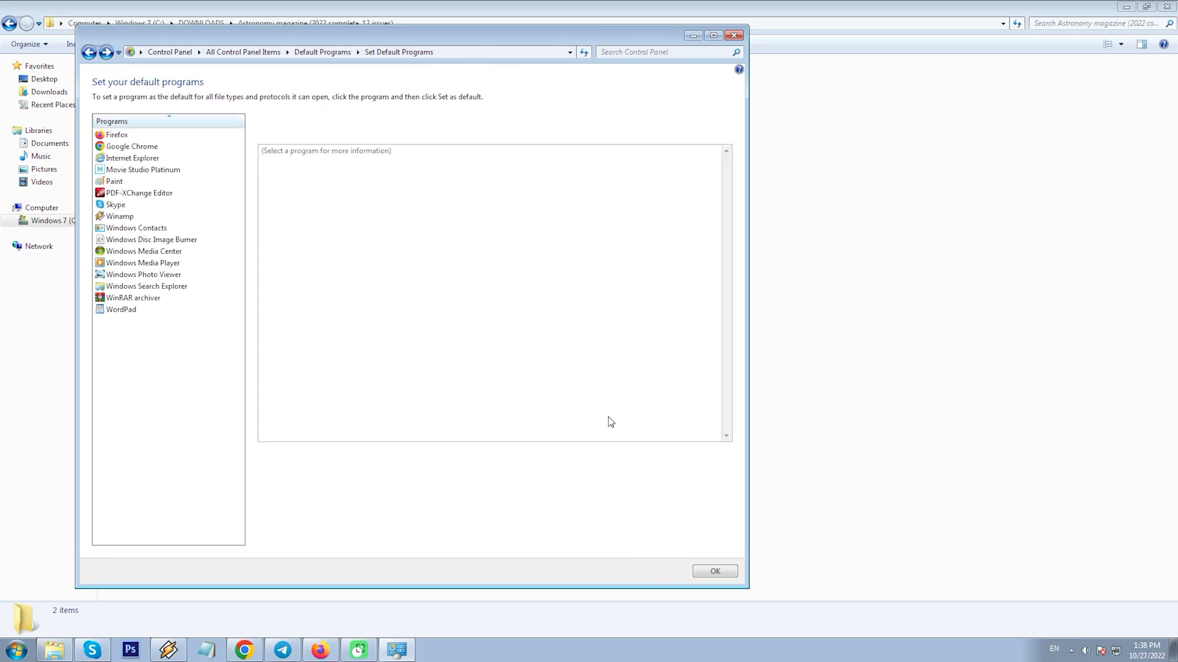
left_click(733, 35)
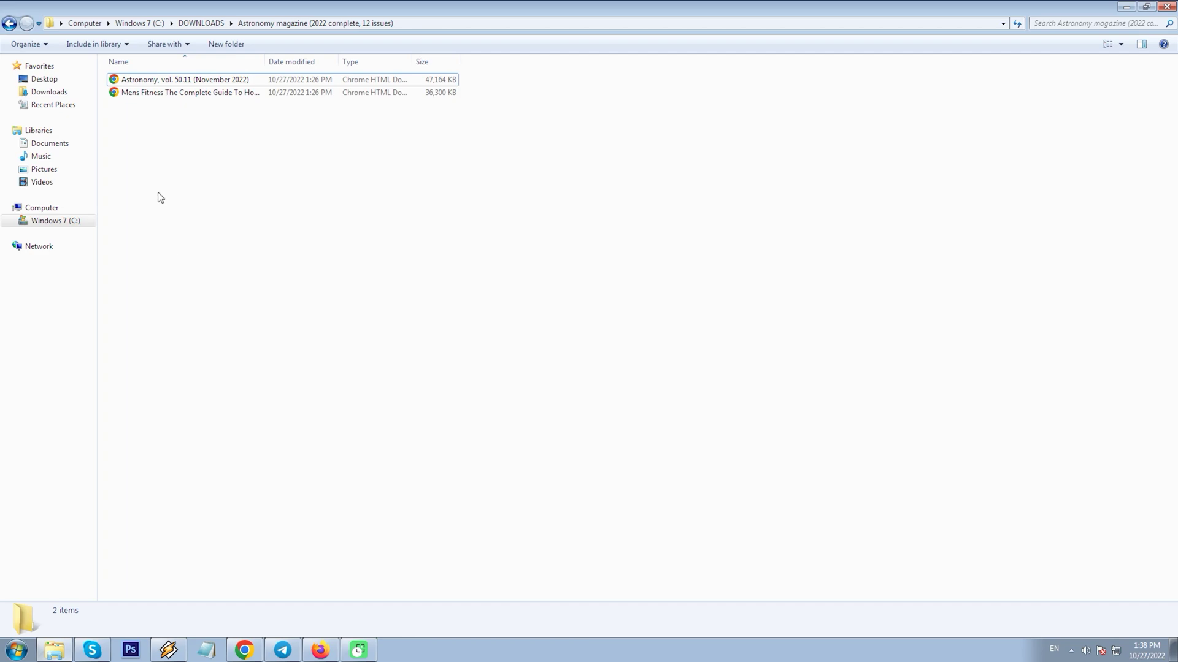
Double-click the Astronomy PDF to open it in Chrome, then return to the Explorer window
double_click(133, 80)
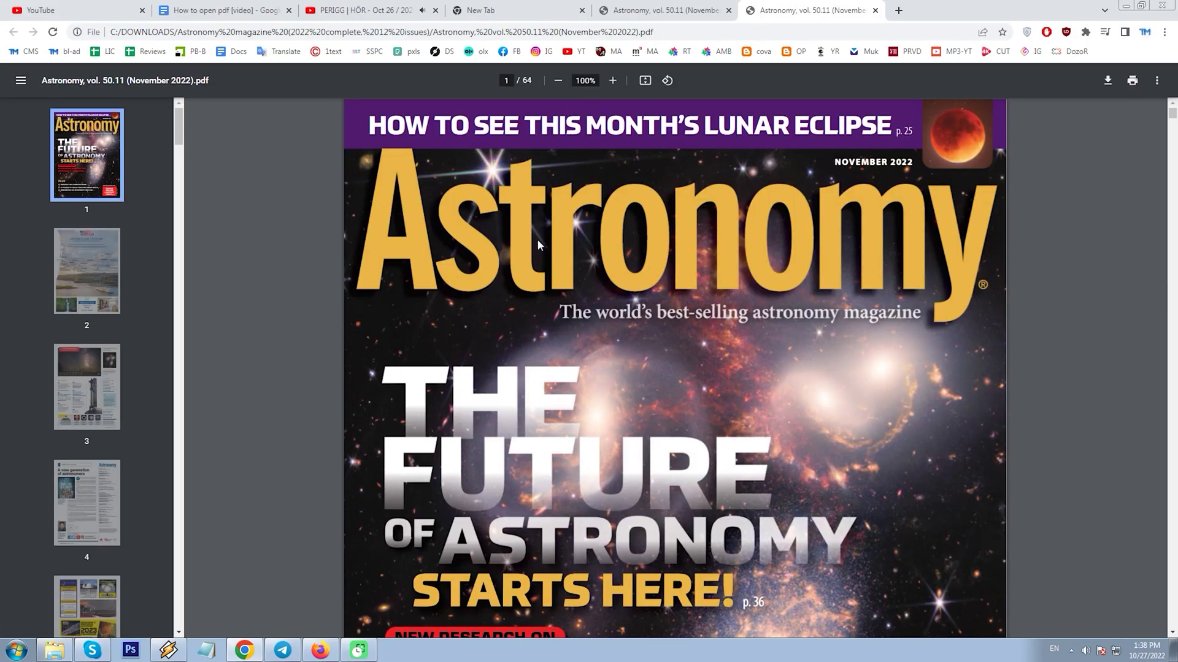
left_click(104, 622)
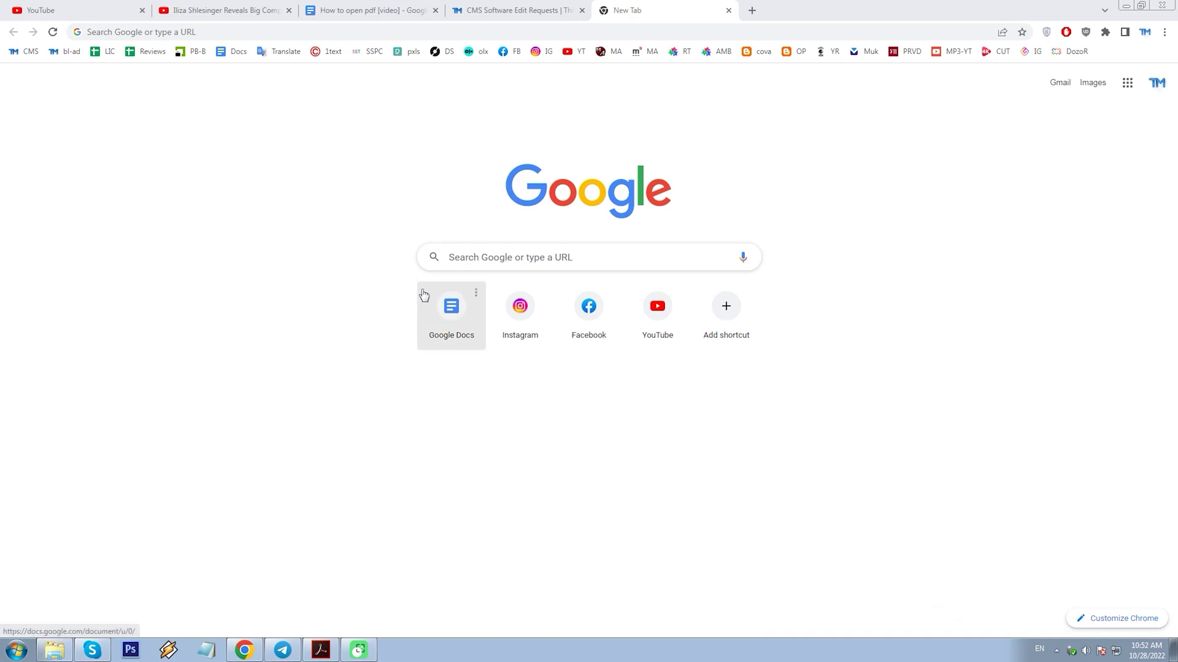
Search Google for 'adobe acrobat' and browse the Acrobat Reader download page
left_click(494, 256)
type("adobe acrobat")
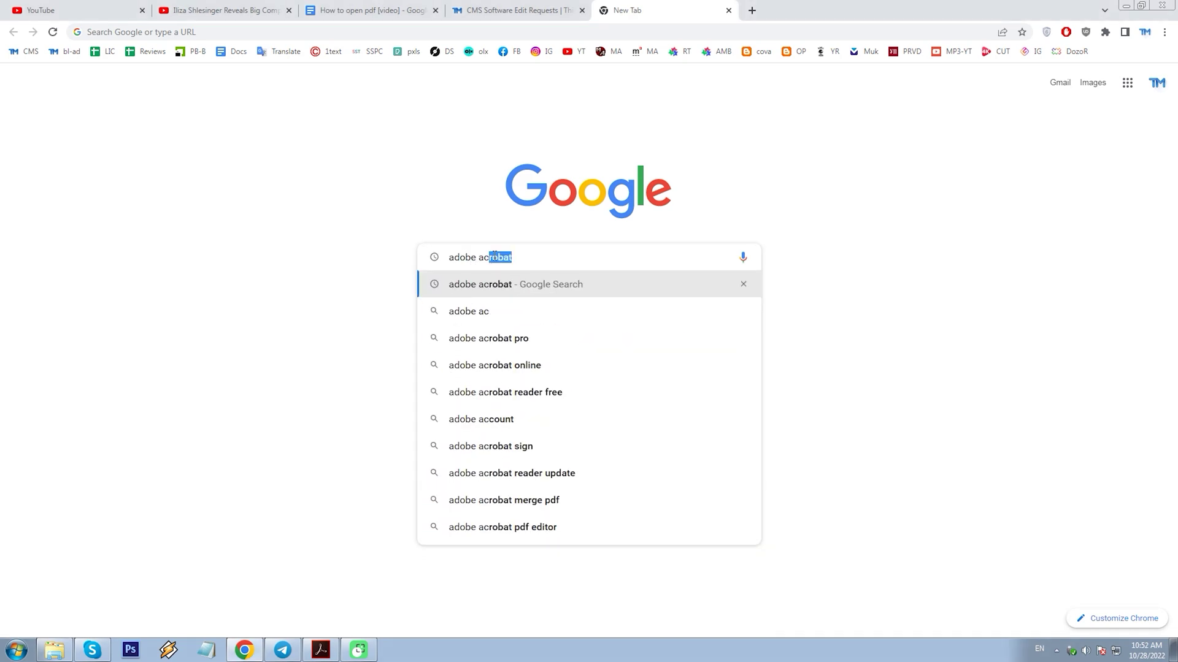
key("Return")
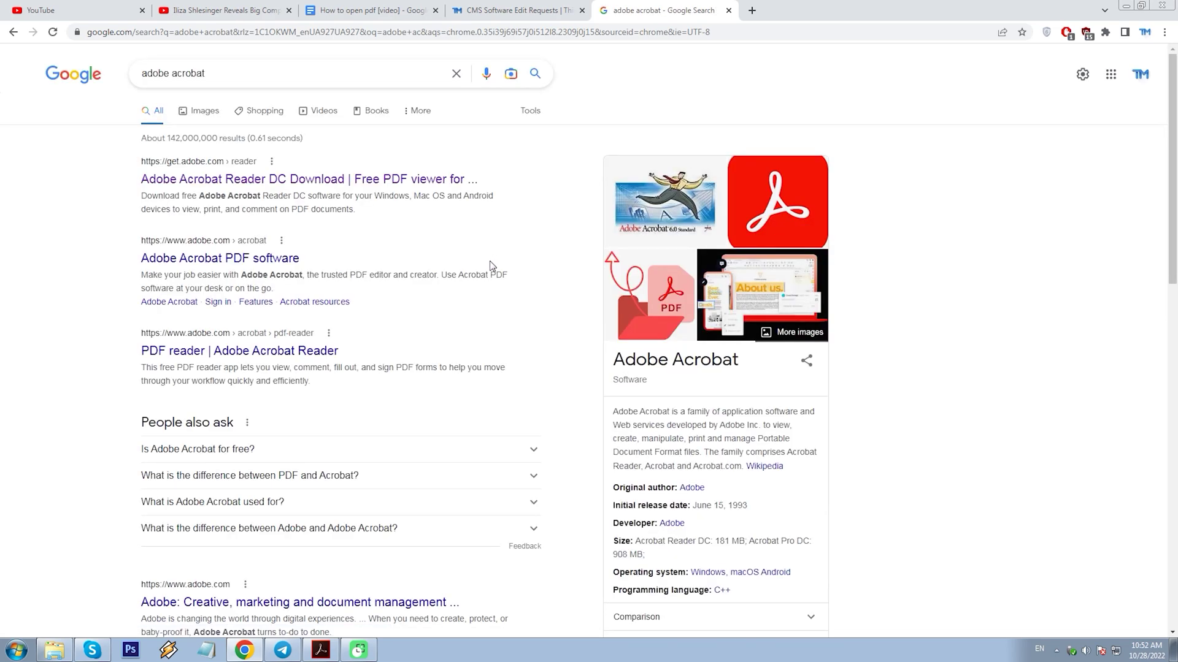
left_click(229, 179)
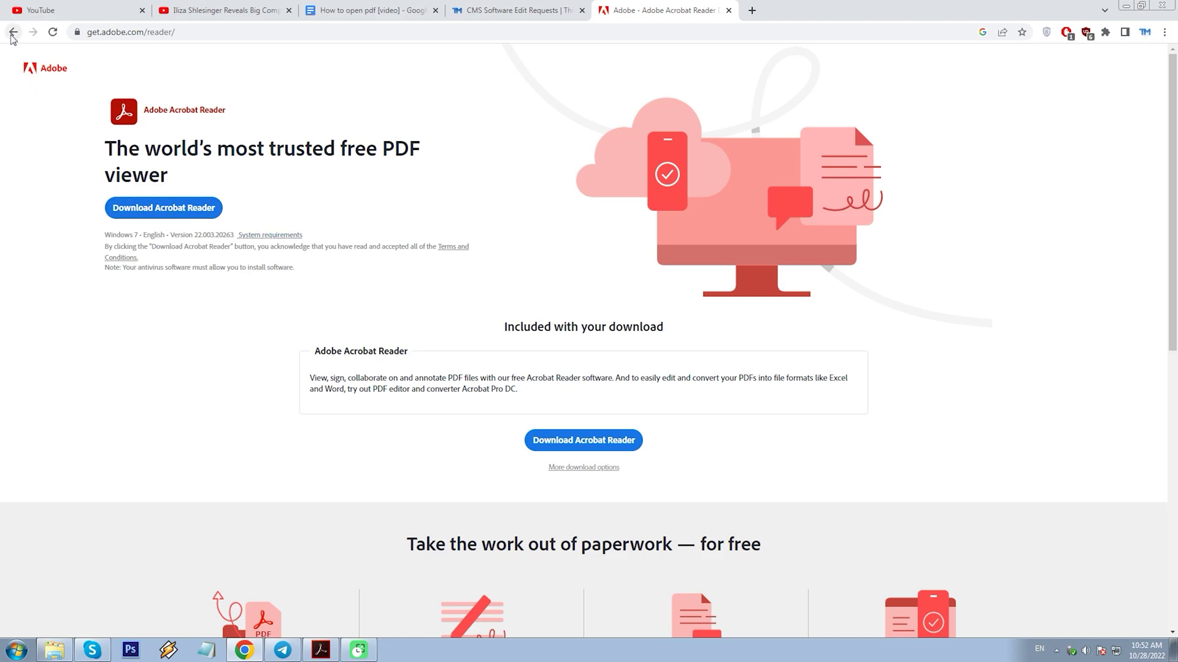
scroll(123, 242, "down", 6)
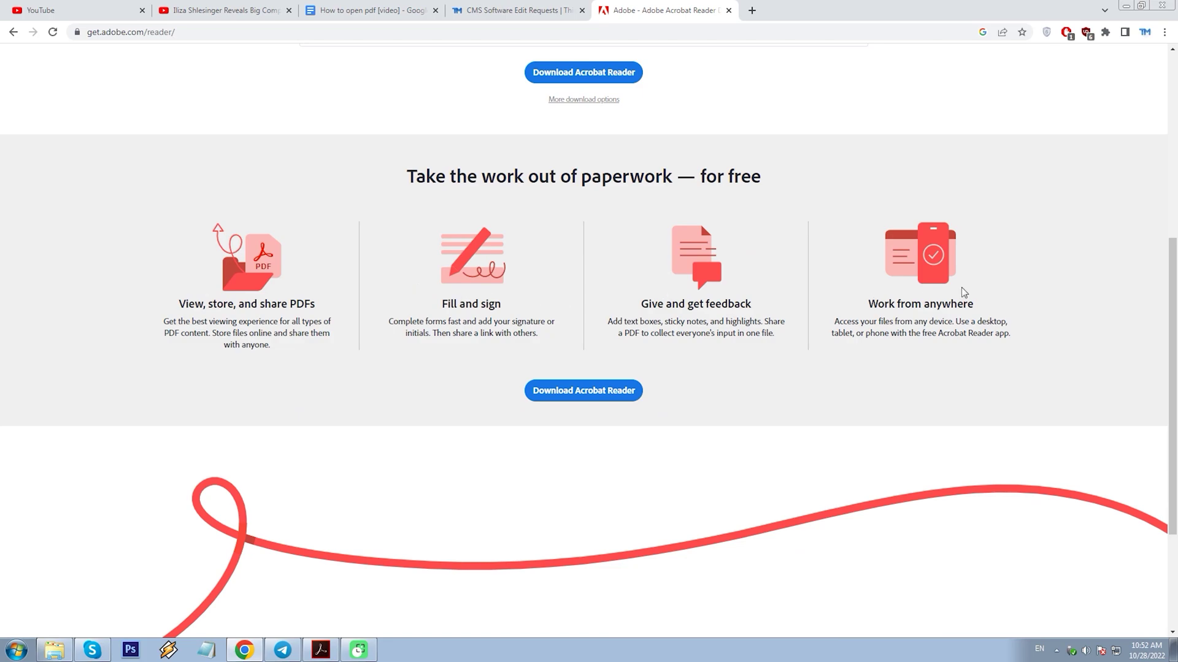
scroll(981, 288, "down", 3)
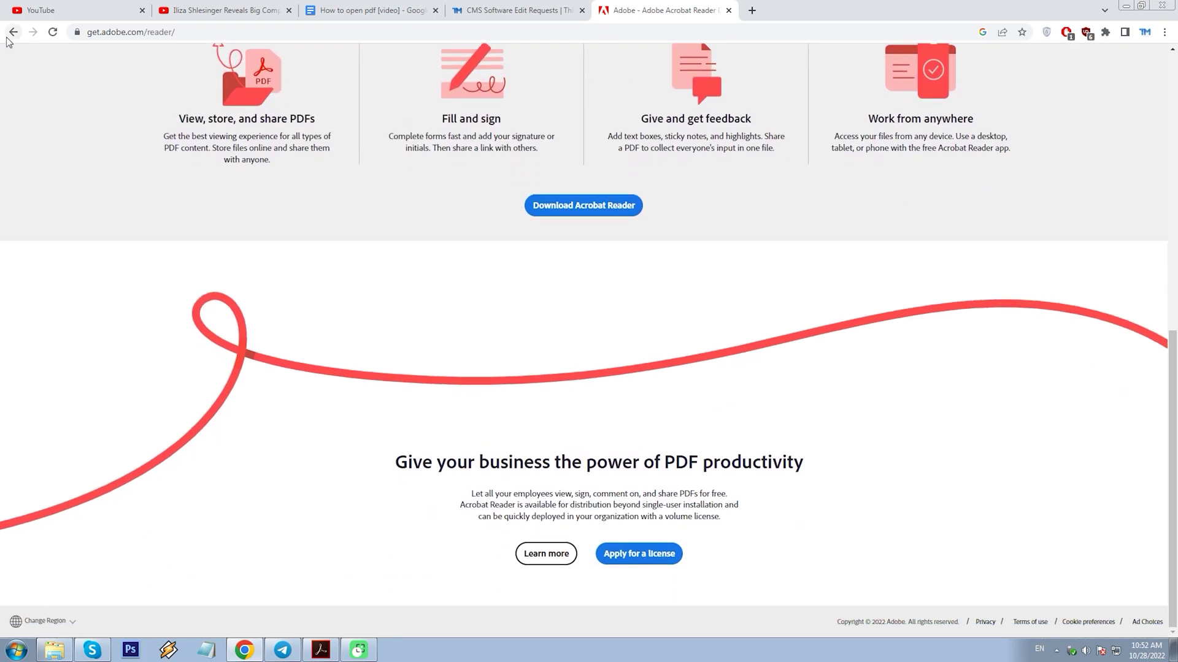
Open Adobe's Acrobat product page, dismiss the regional notice and scroll through its plans
left_click(13, 32)
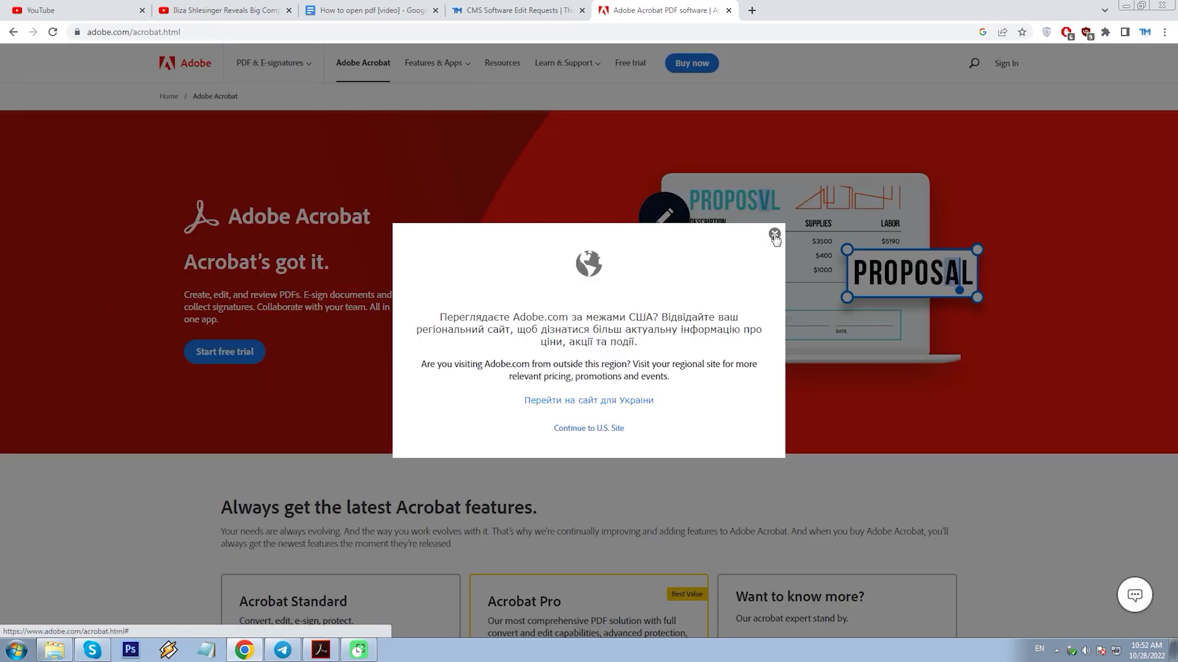
left_click(775, 235)
scroll(149, 295, "down", 9)
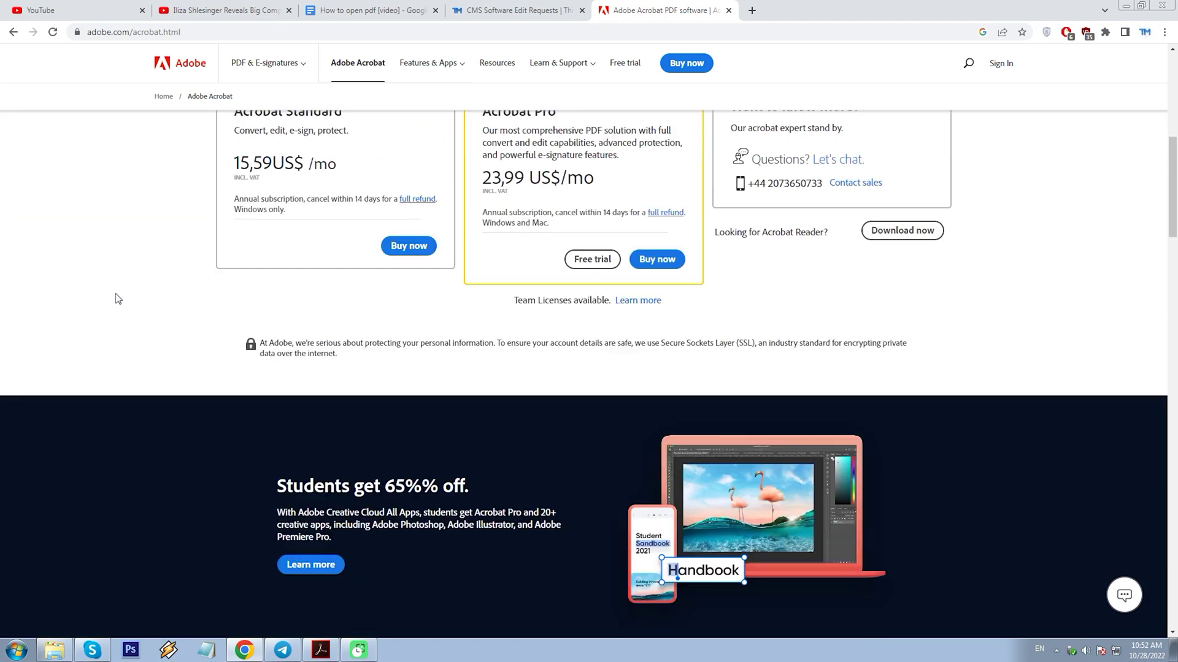
scroll(114, 299, "up", 2)
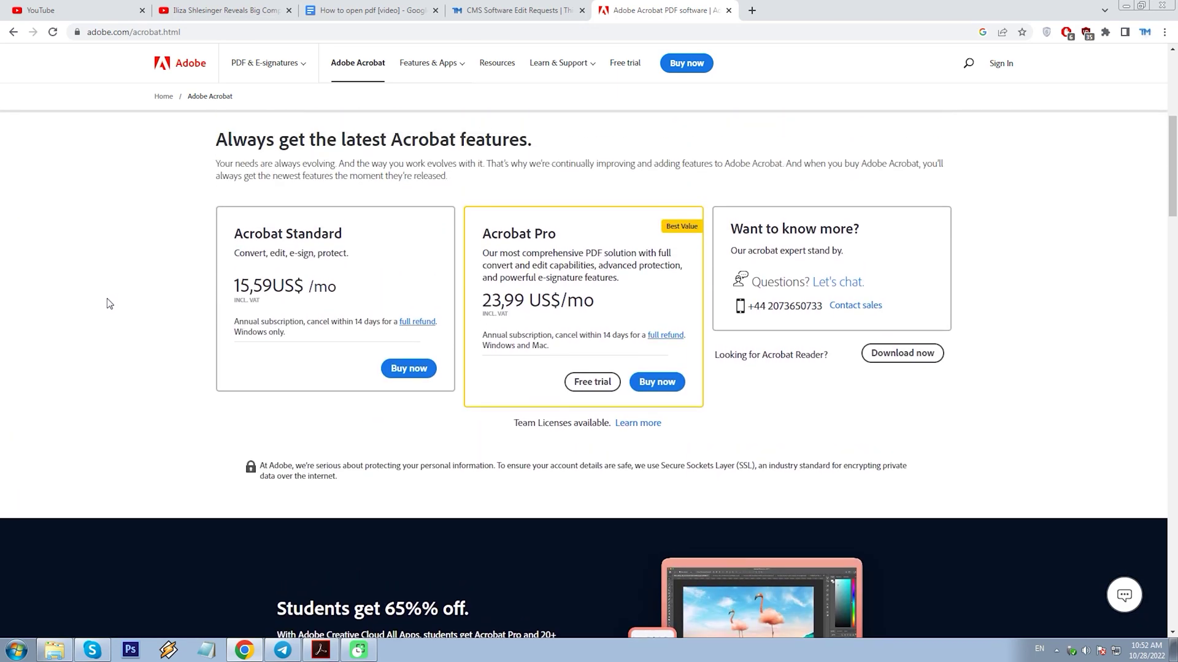
scroll(106, 303, "down", 15)
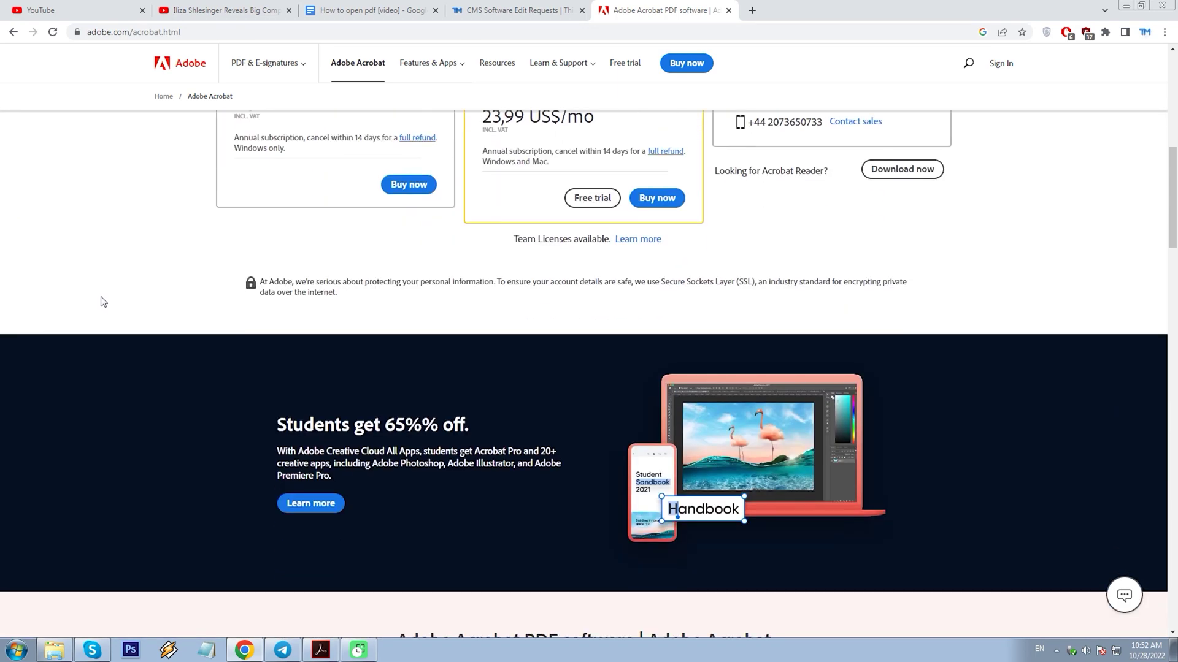
scroll(100, 285, "down", 1)
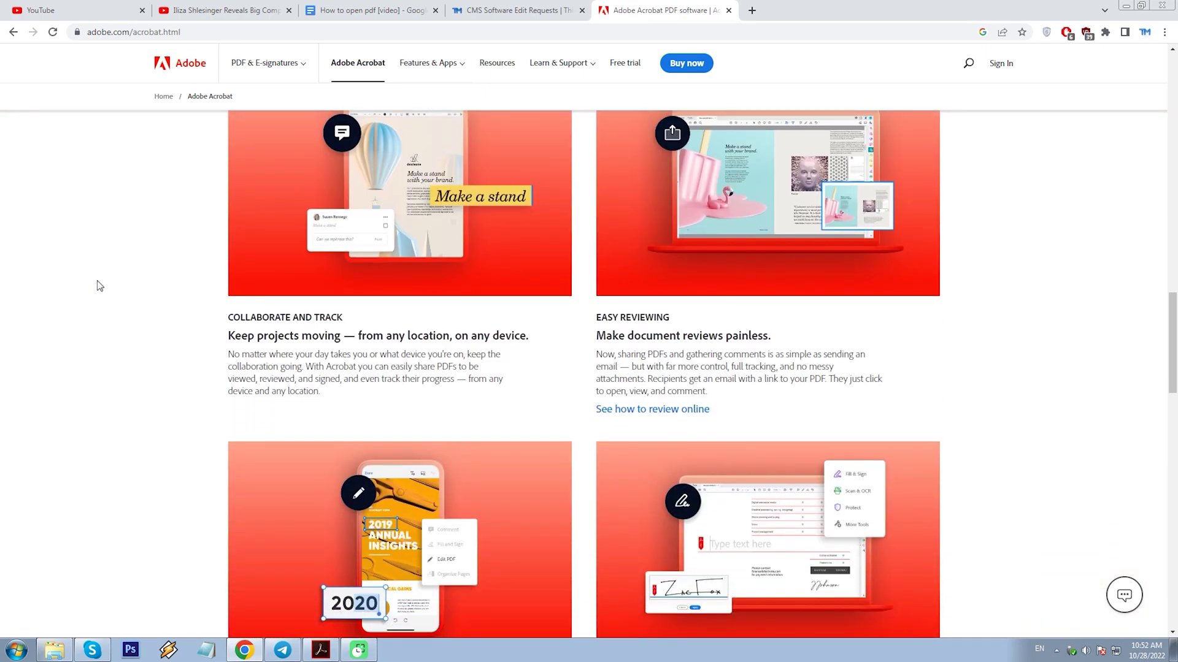
scroll(99, 273, "down", 5)
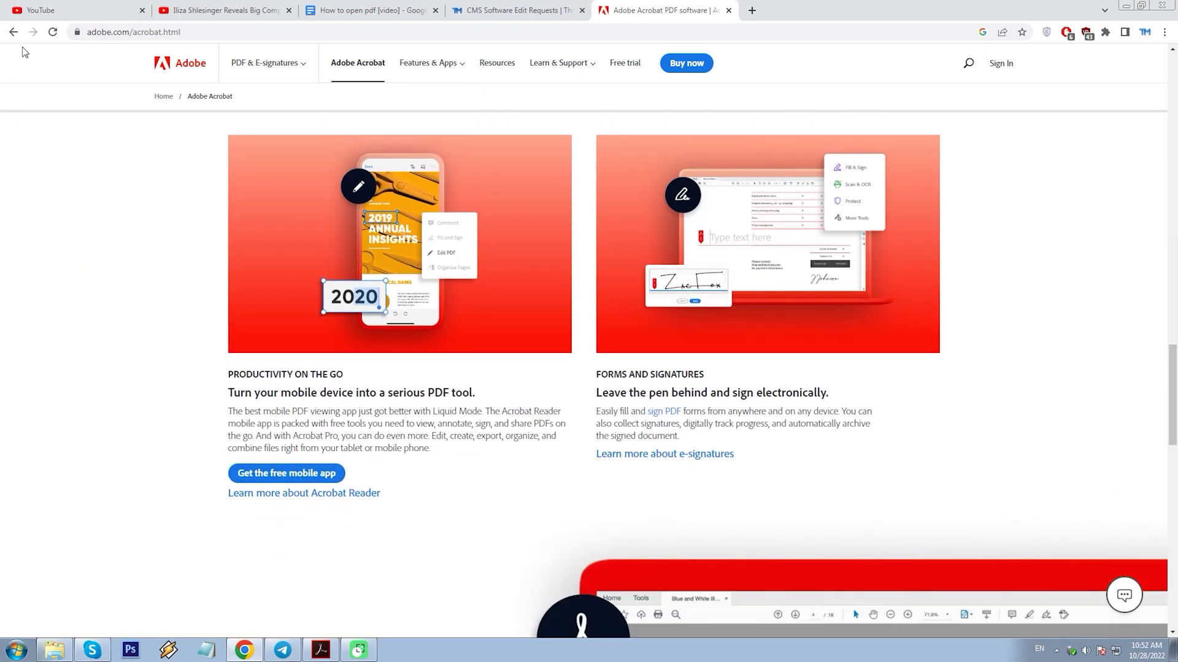
left_click(14, 32)
Search for 'pdf-xchange editor', visit its website, then go back to the results
left_click_drag(204, 74, 135, 79)
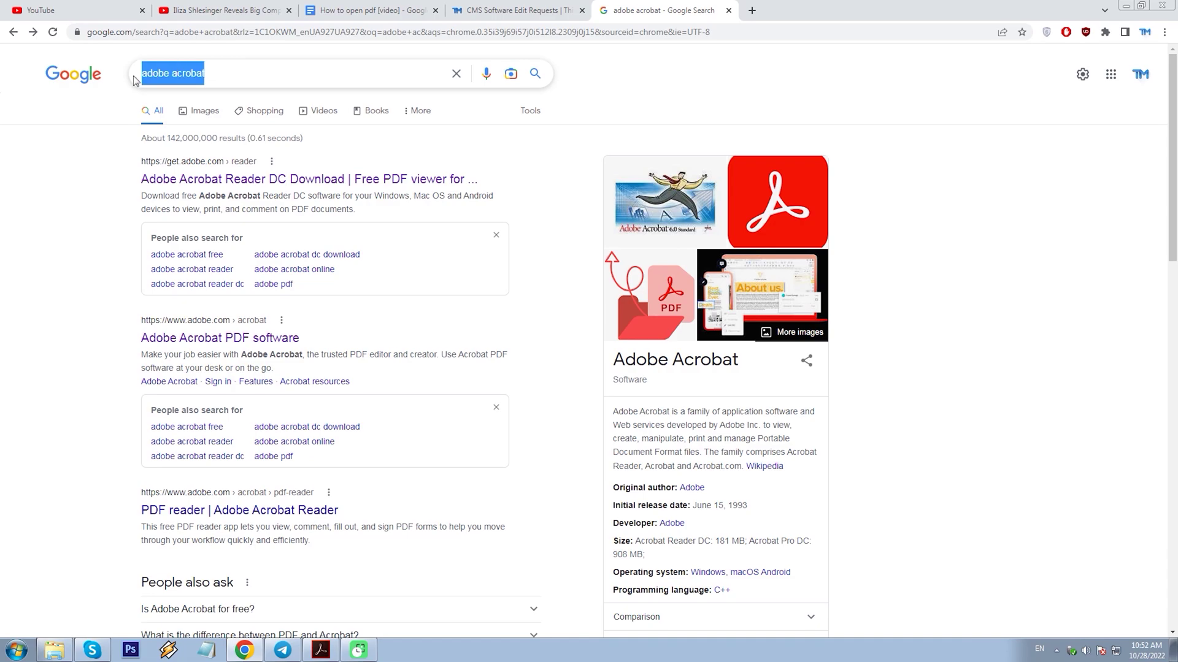
type("pdf-xchange editor")
key("Return")
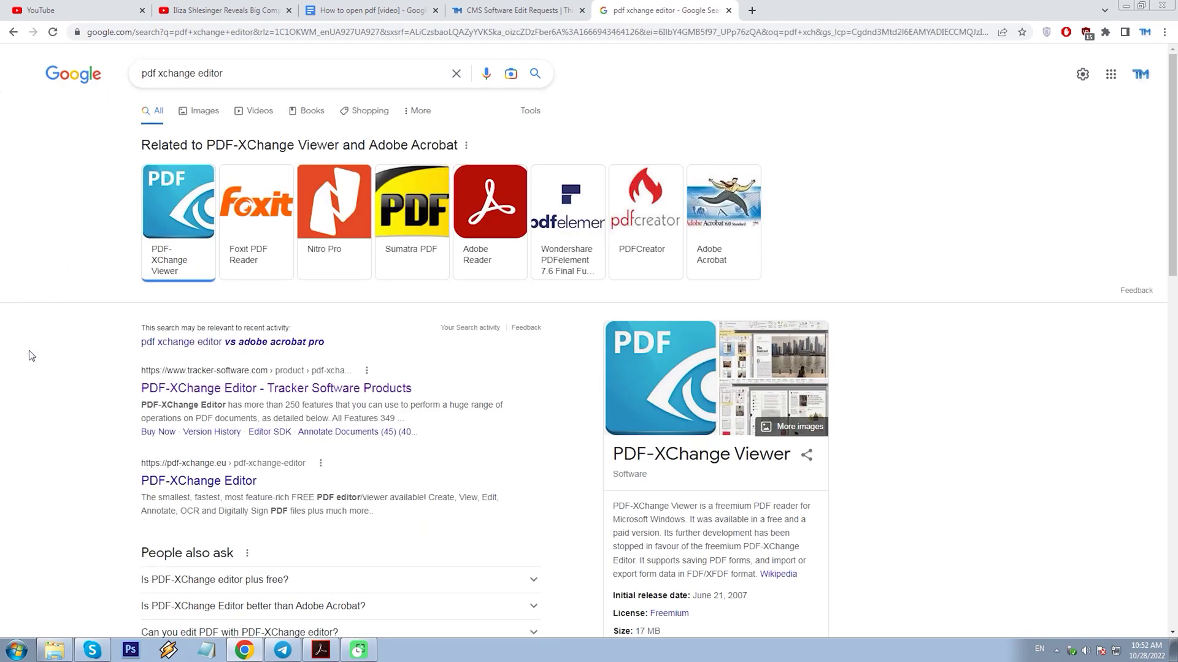
left_click(173, 485)
scroll(141, 329, "down", 6)
left_click(13, 32)
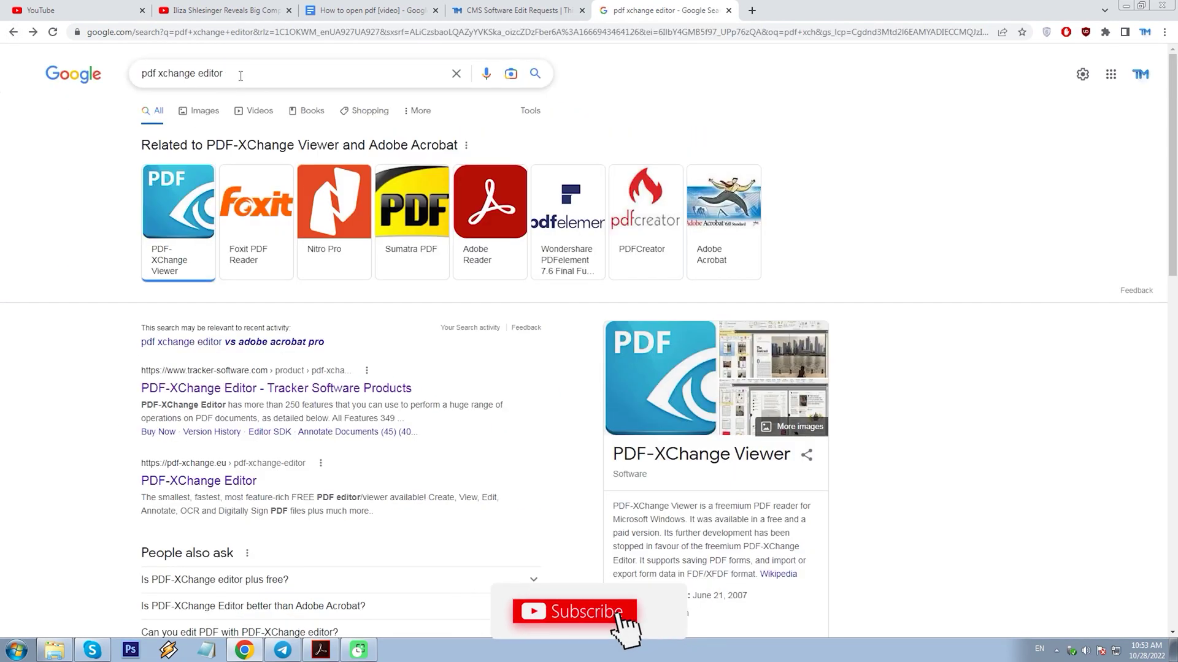
Run the suggested 'pdf reader free' search and scroll through the results
left_click_drag(227, 74, 160, 74)
type("rea")
left_click(175, 117)
scroll(44, 218, "down", 9)
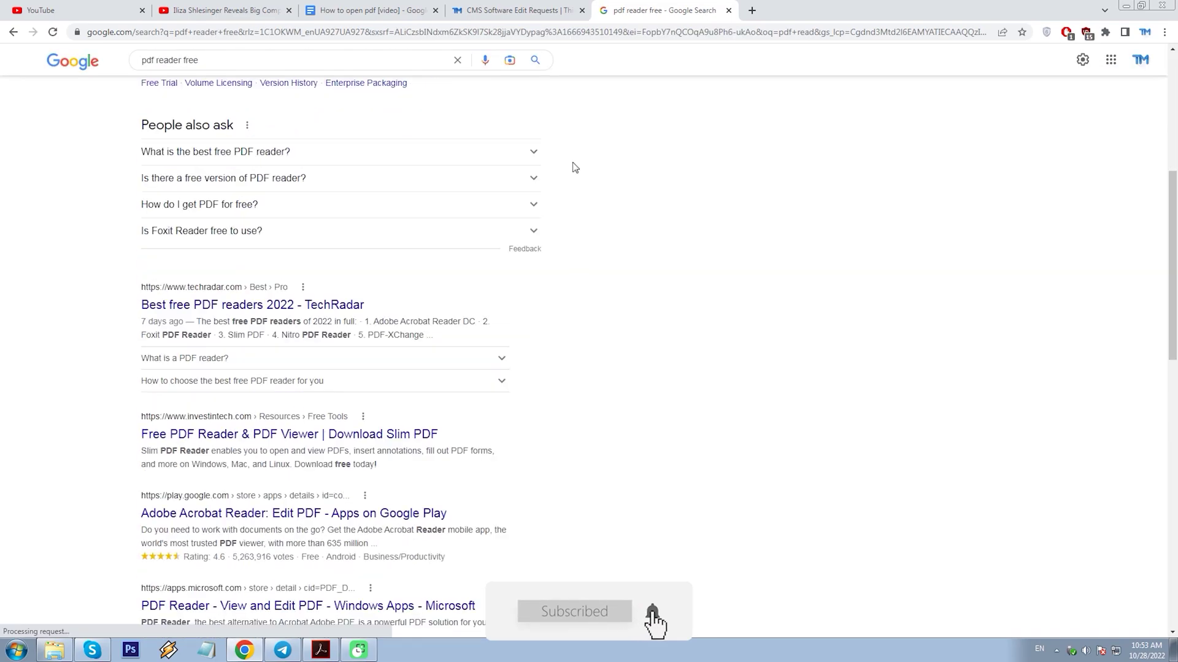
scroll(45, 218, "down", 4)
scroll(86, 308, "down", 3)
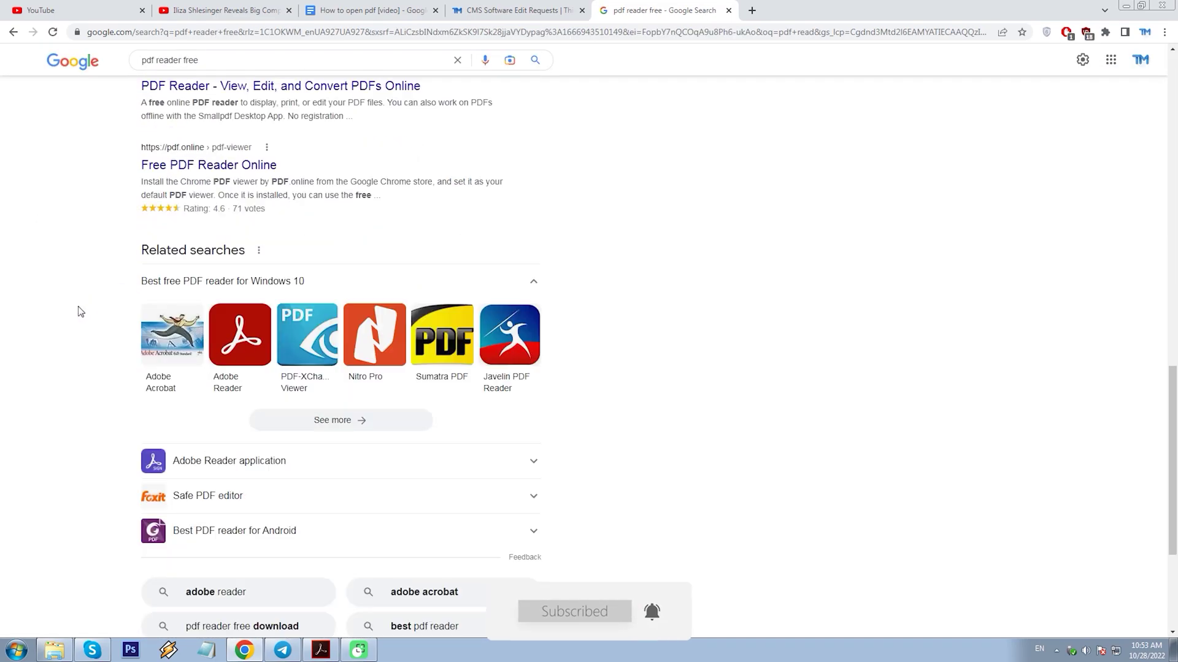
scroll(77, 314, "up", 7)
scroll(71, 318, "down", 1)
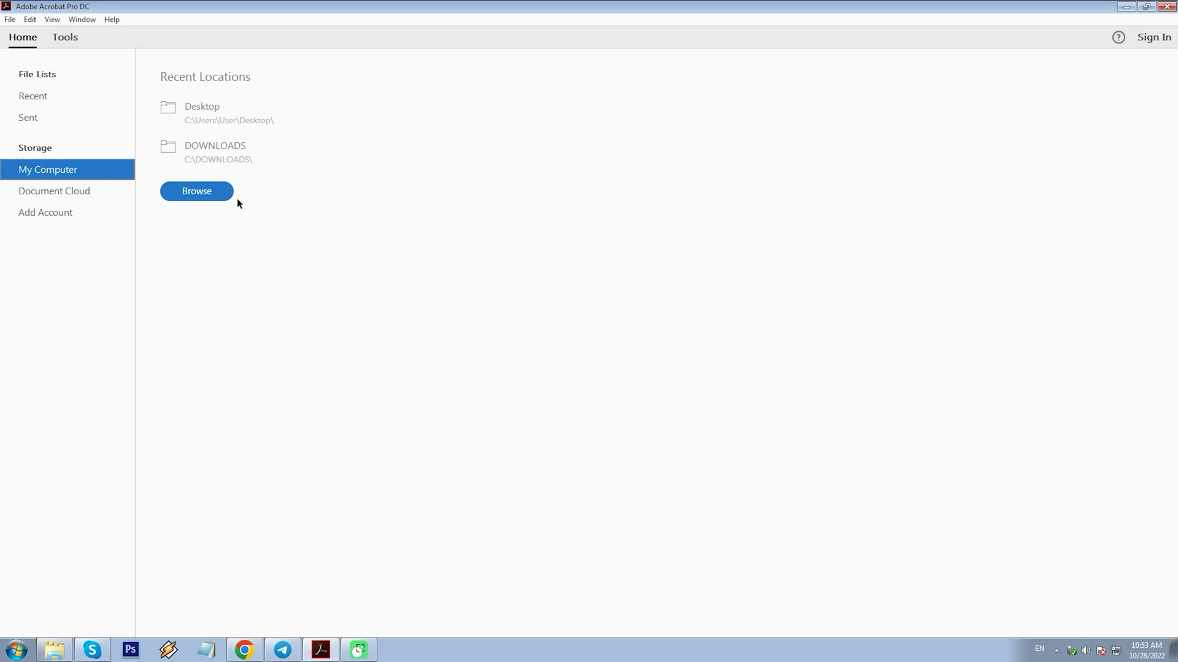
Open the November 2022 Astronomy PDF from the DOWNLOADS magazine folder in Acrobat
left_click(198, 166)
left_click(472, 215)
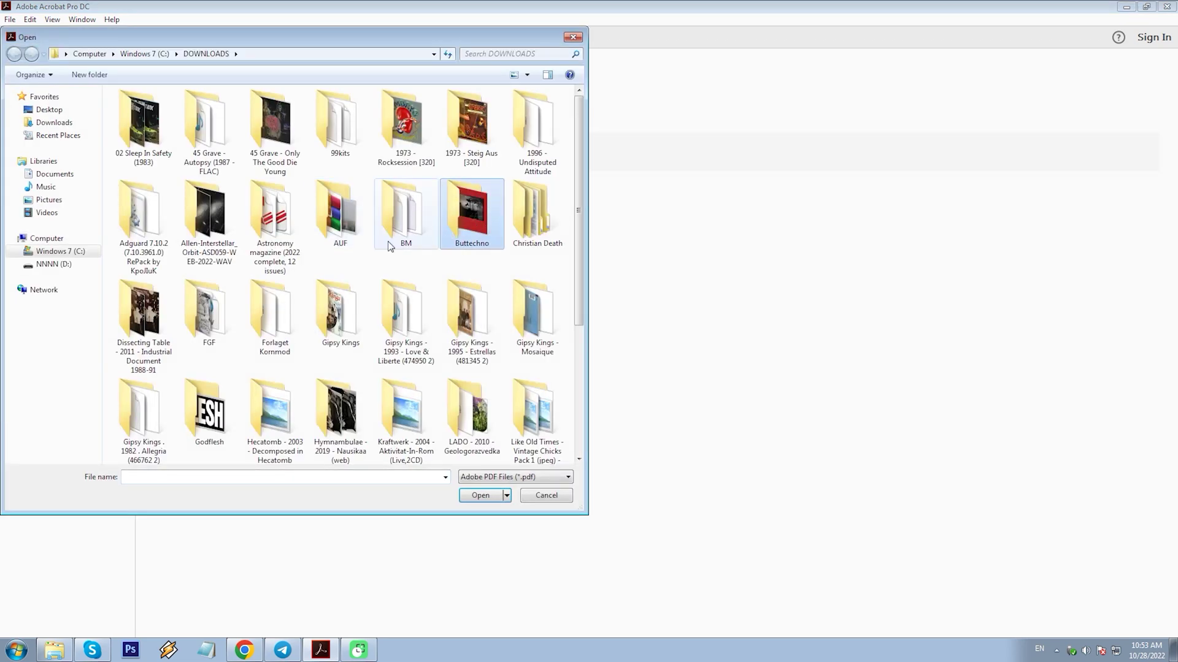
double_click(270, 238)
double_click(153, 110)
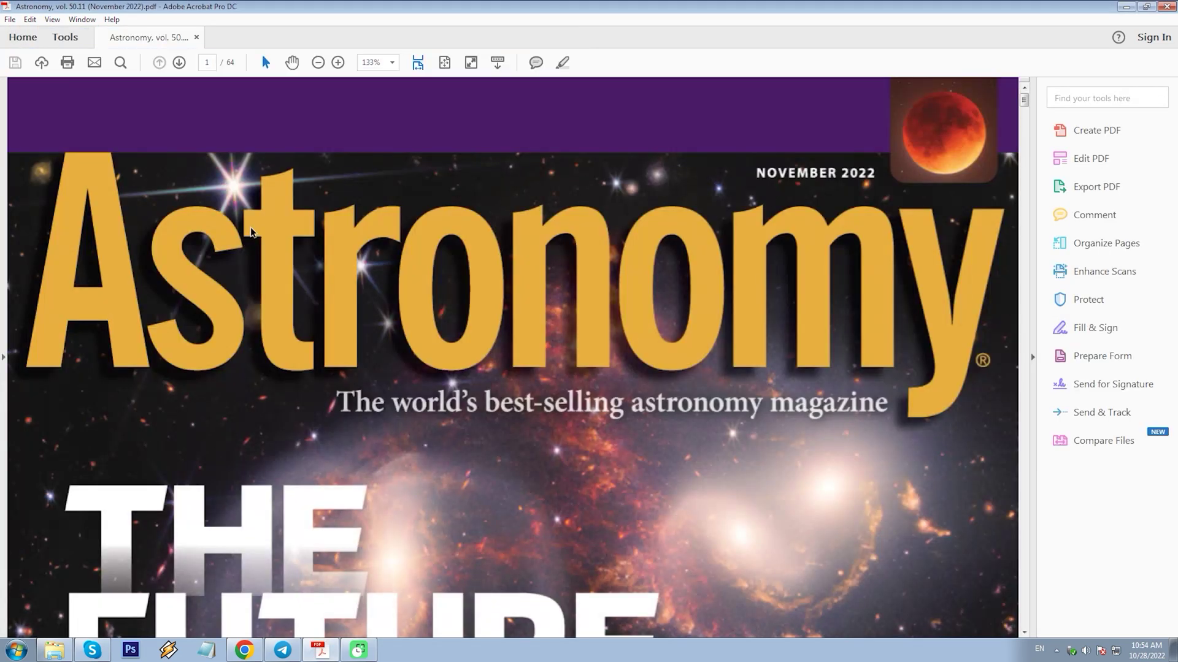
Zoom out to whole pages, scroll the magazine and show the Edit PDF tools
left_click(319, 63)
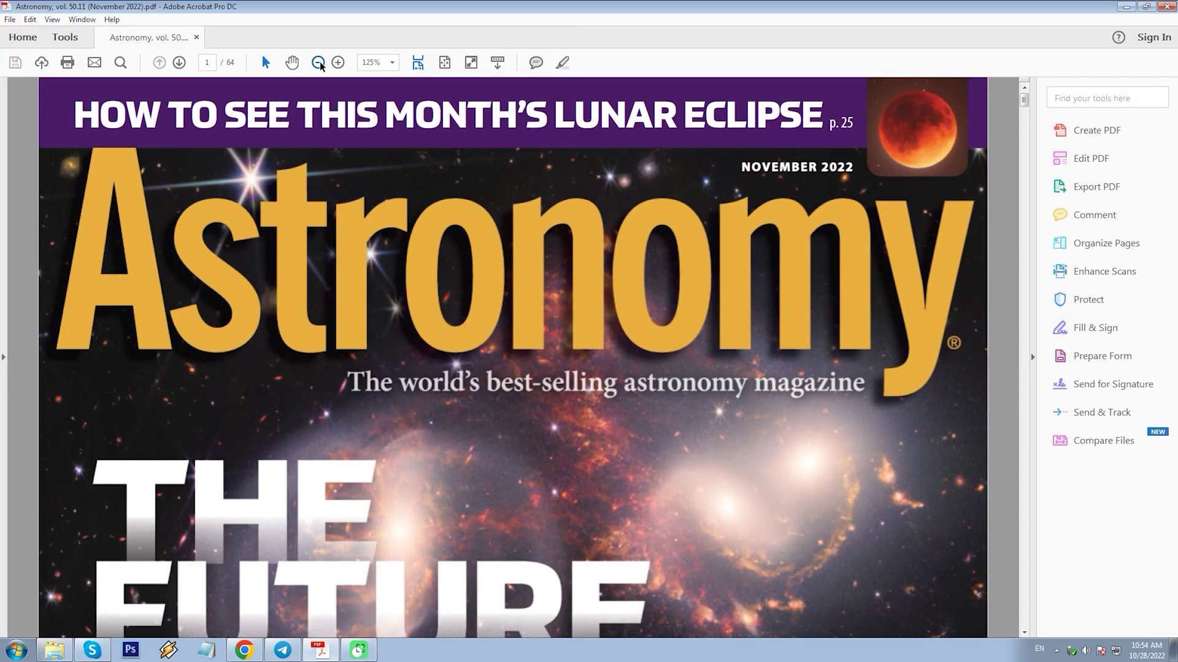
left_click(319, 63)
left_click(319, 64)
left_click(319, 63)
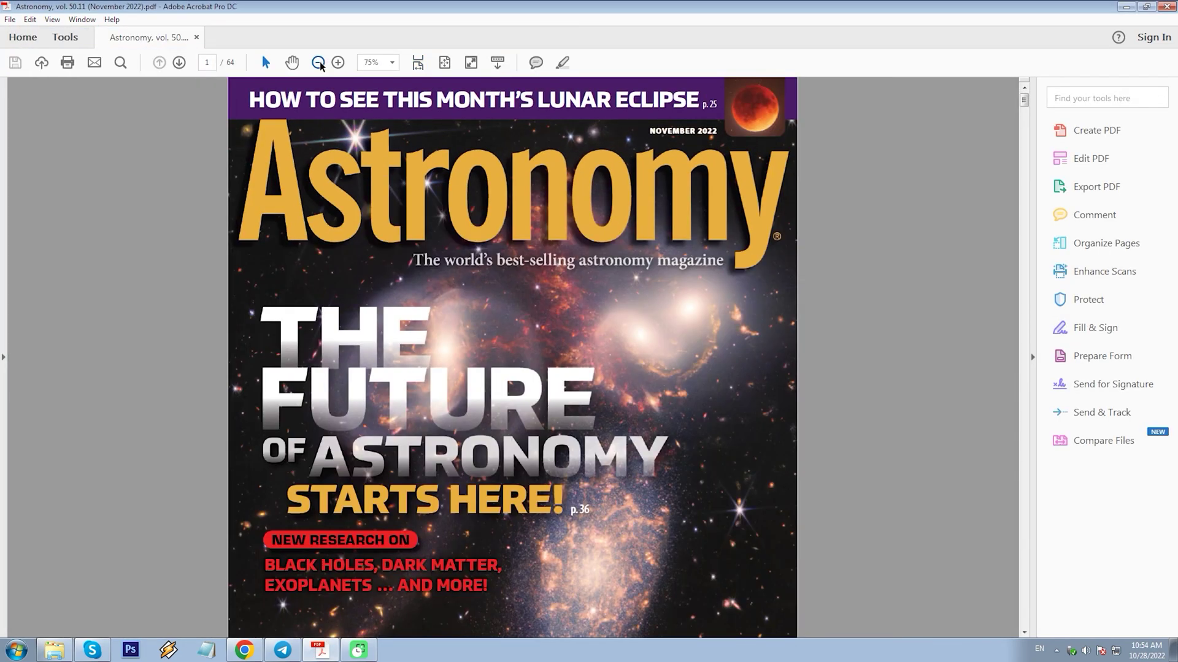
left_click(319, 63)
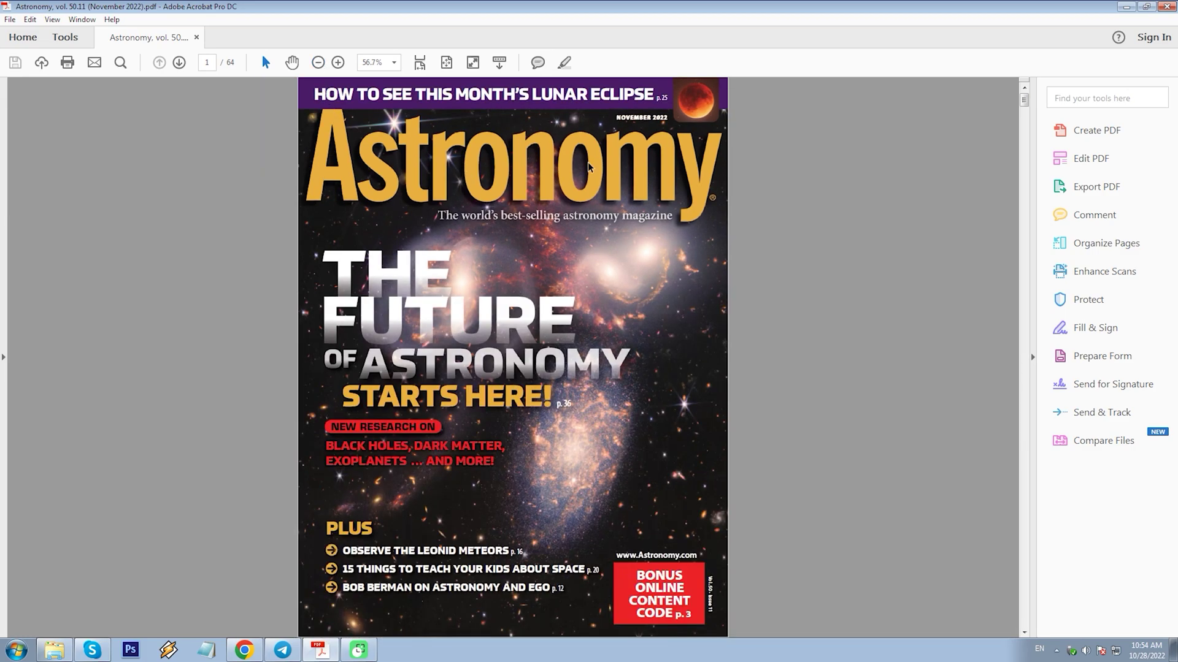
scroll(956, 153, "down", 3)
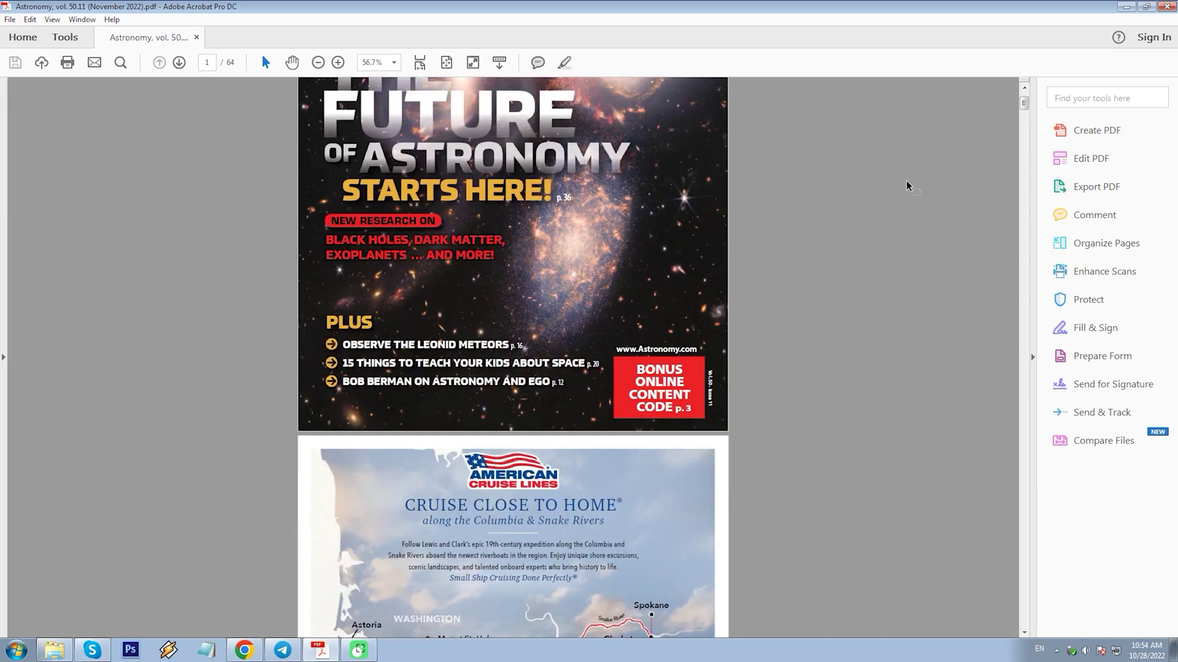
scroll(236, 147, "down", 2)
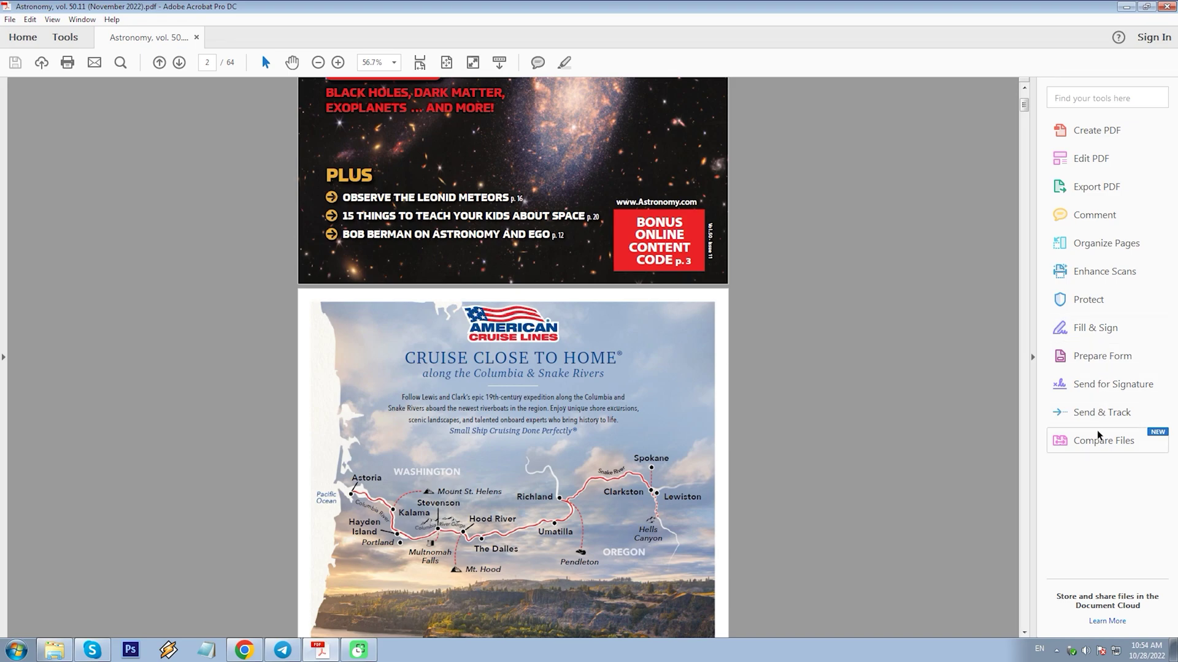
left_click(1097, 160)
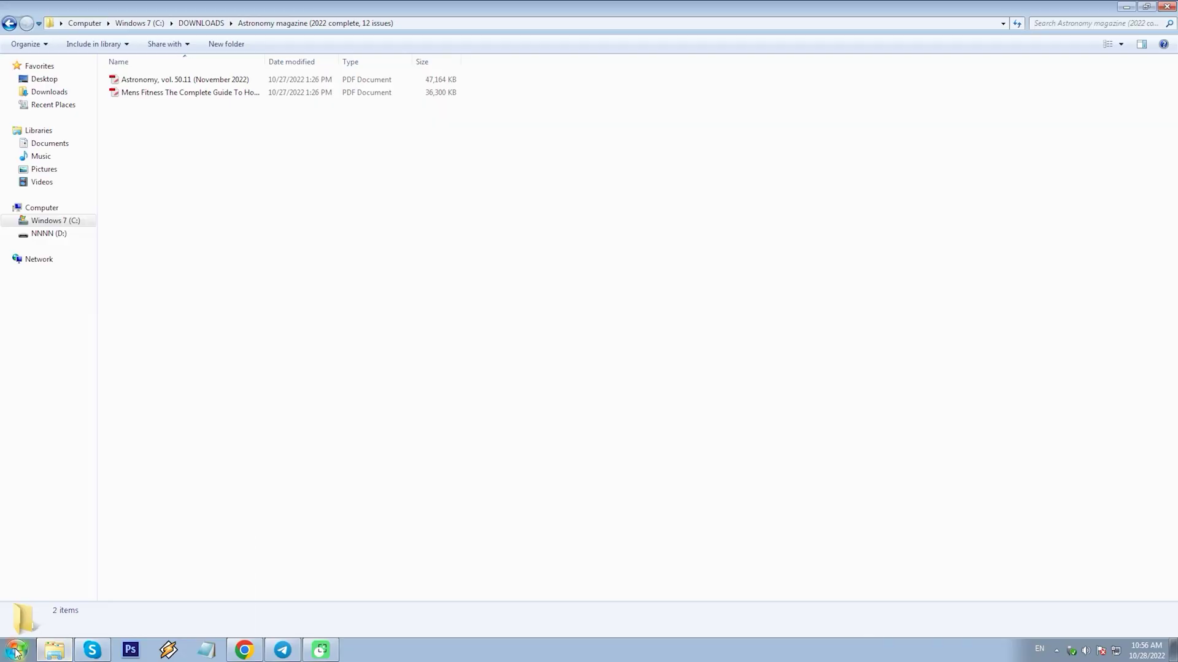
View PDF-XChange Editor's file associations in Default Programs, cancel unchanged, and return to Chrome
left_click(114, 158)
left_click(279, 103)
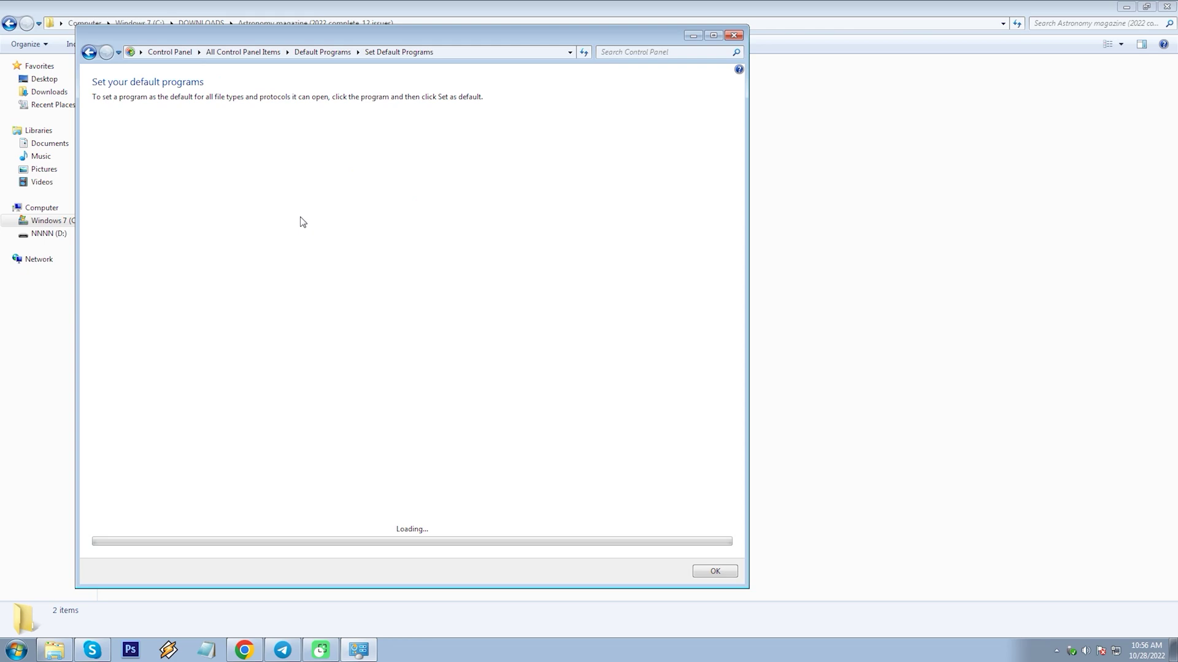
left_click(184, 192)
left_click(331, 524)
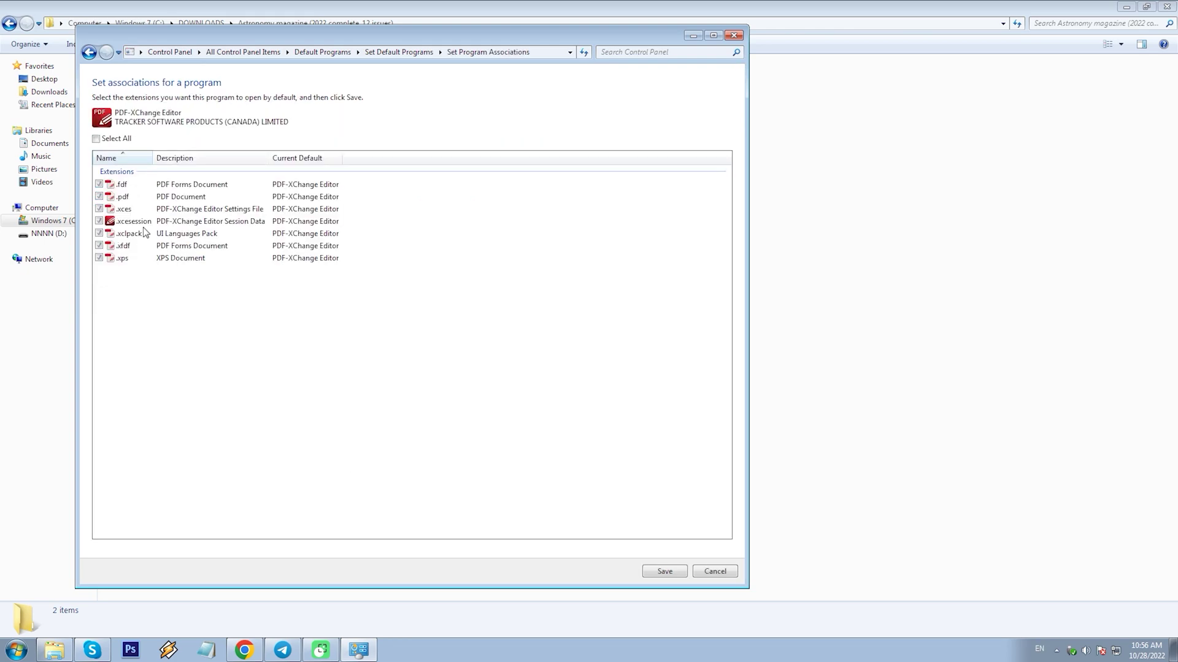
left_click(713, 572)
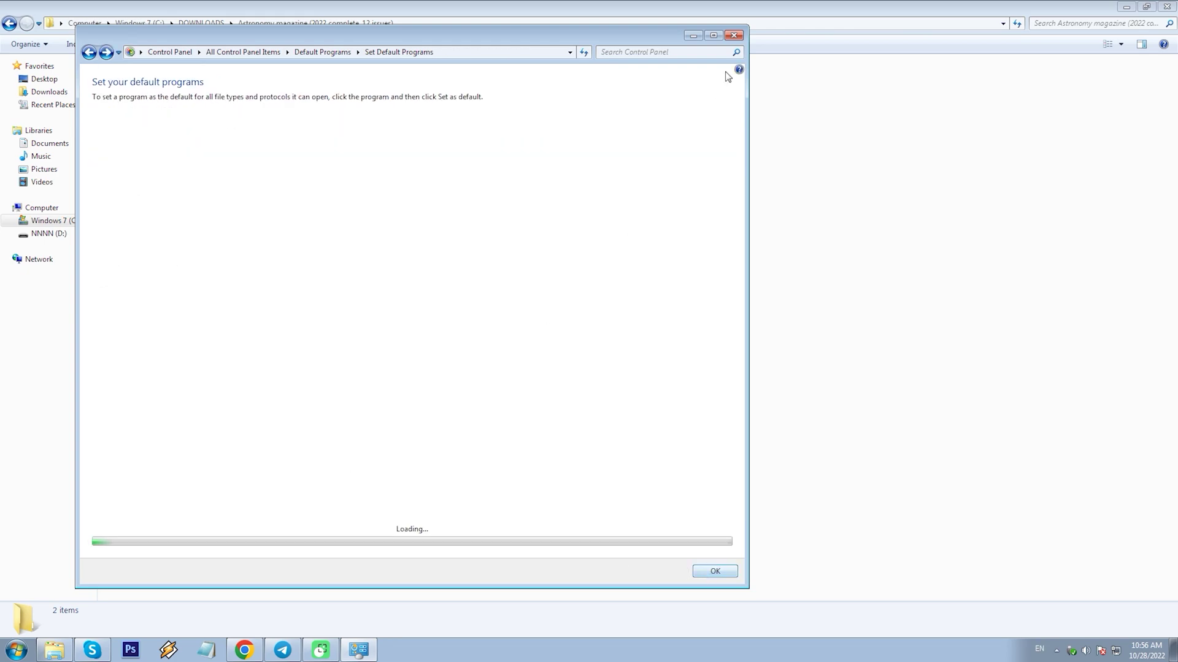
left_click(712, 568)
left_click(244, 651)
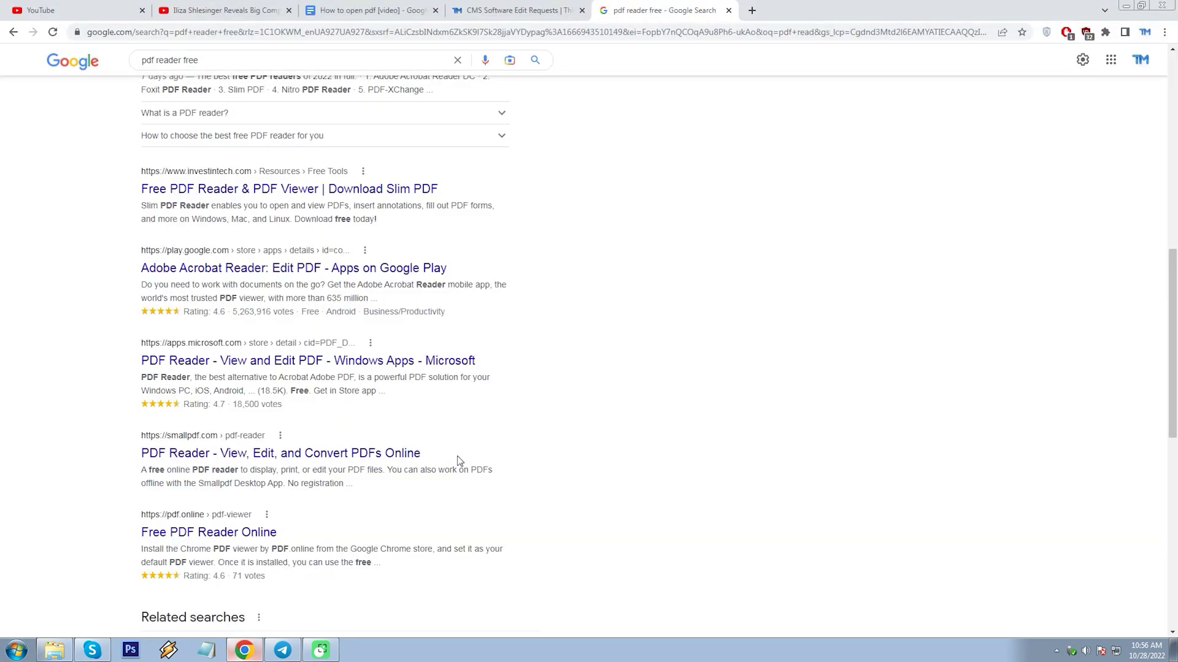
Go to thinkmobiles.com in a new tab
left_click(753, 12)
type("thi")
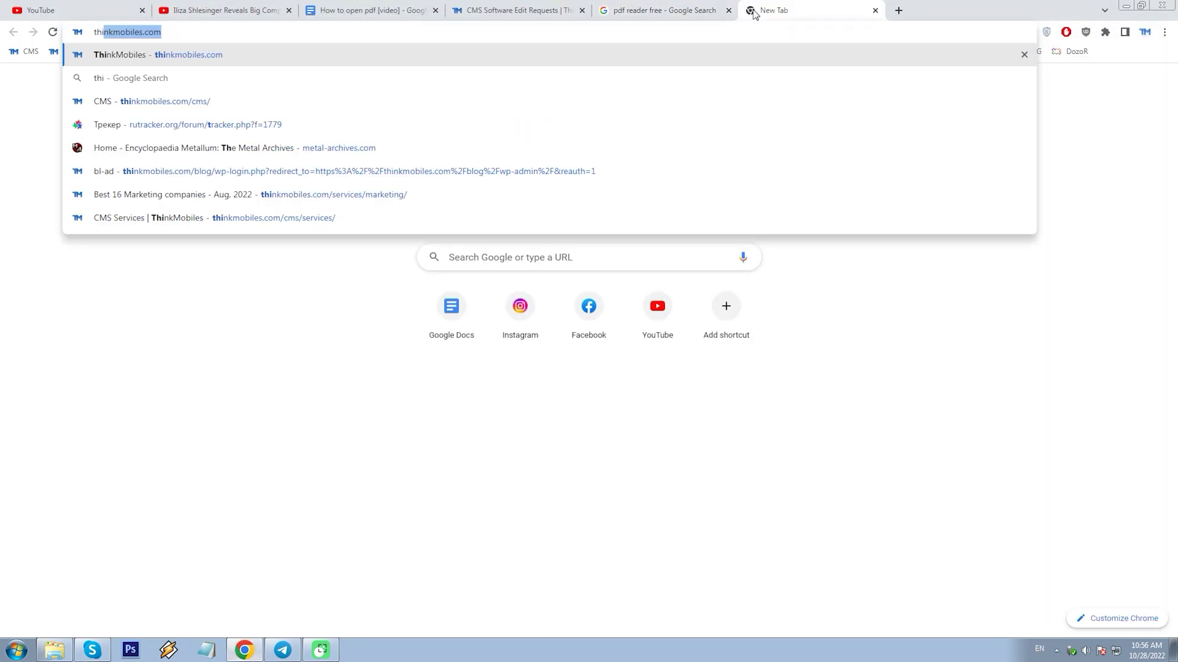
key("Return")
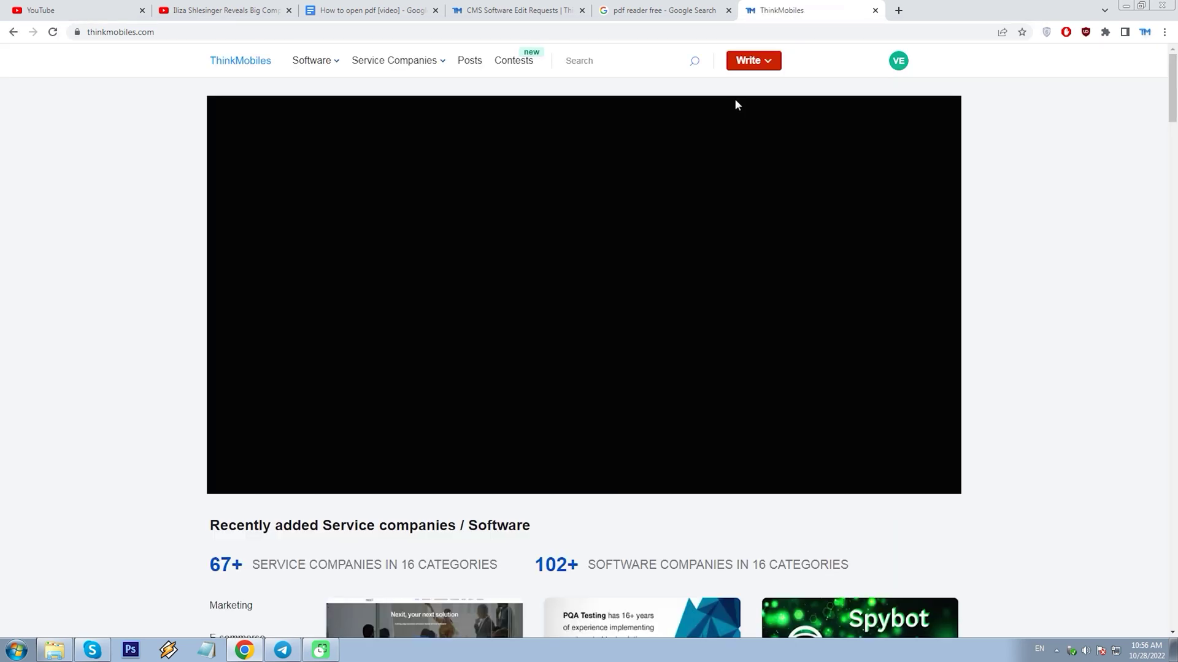
Open the PDF editors ranking from the Software menu and scroll past PDFliner, SwifDoo PDF, PDFill
left_click(311, 61)
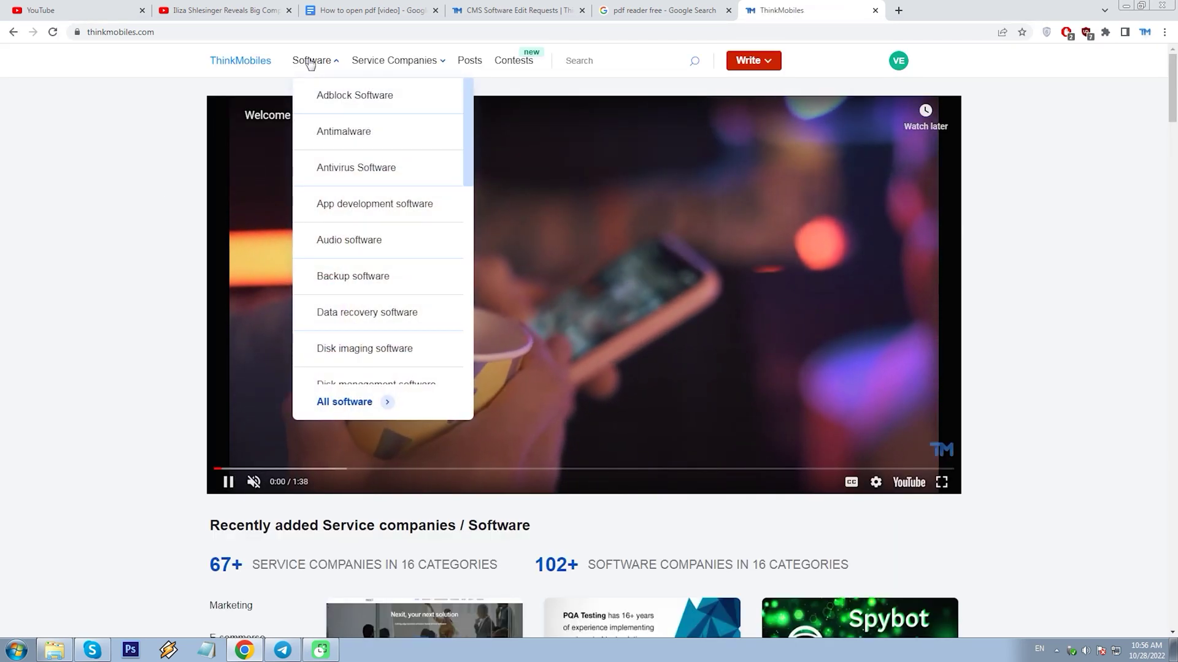
scroll(359, 148, "down", 5)
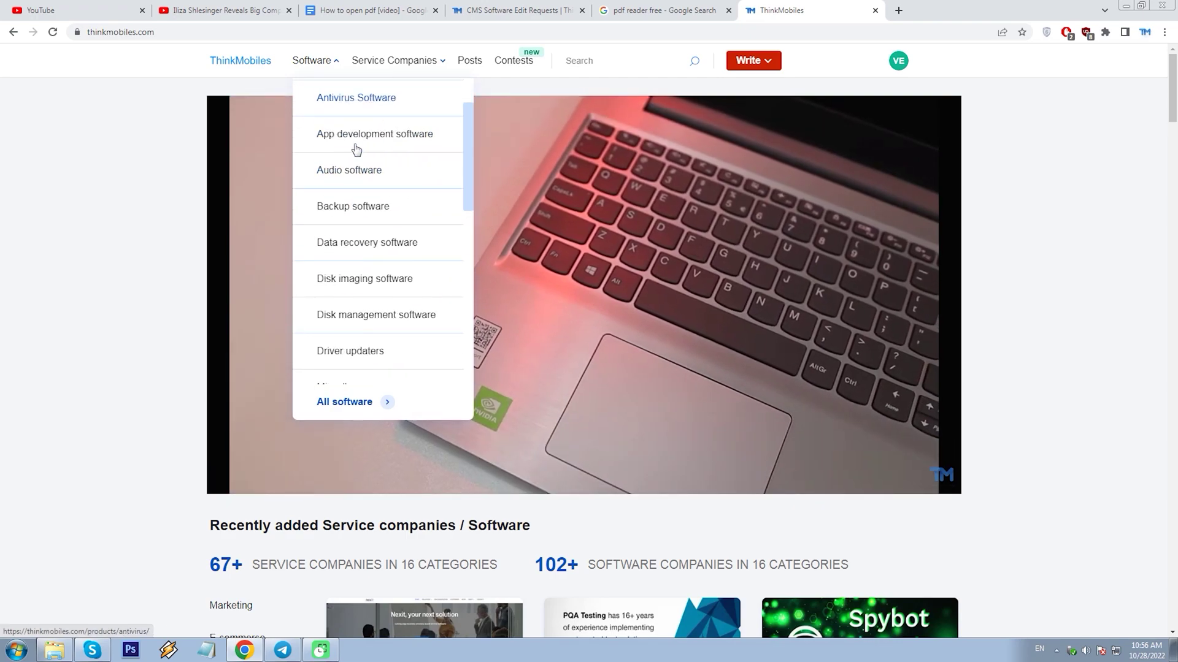
left_click(341, 311)
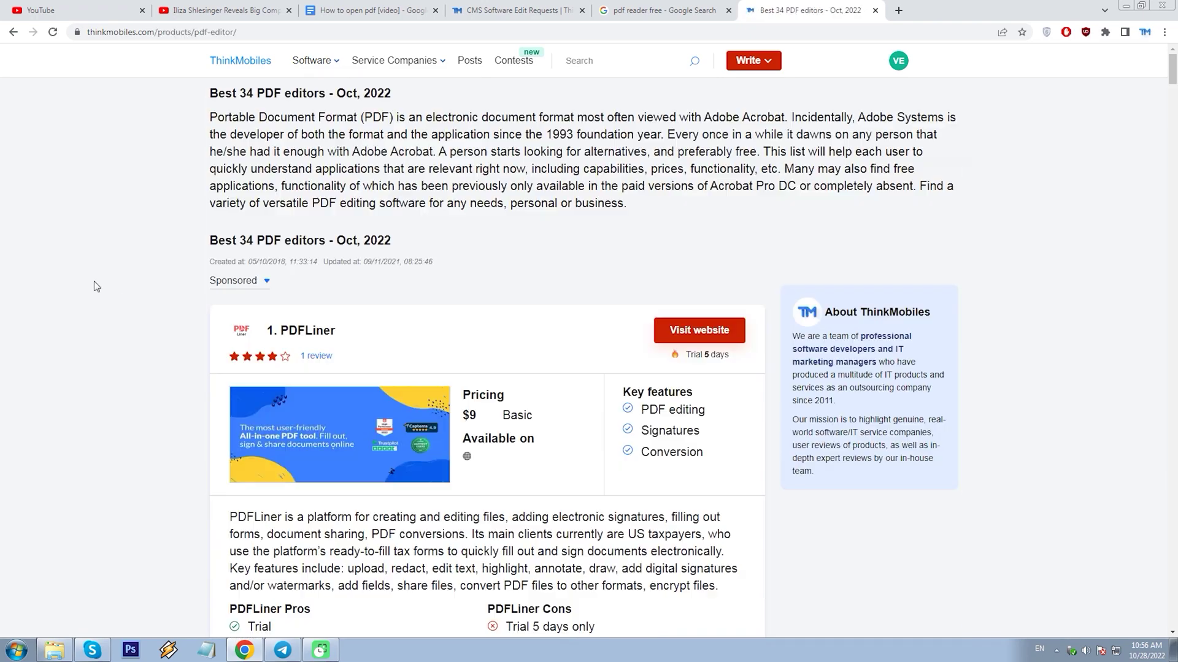
scroll(105, 197, "down", 4)
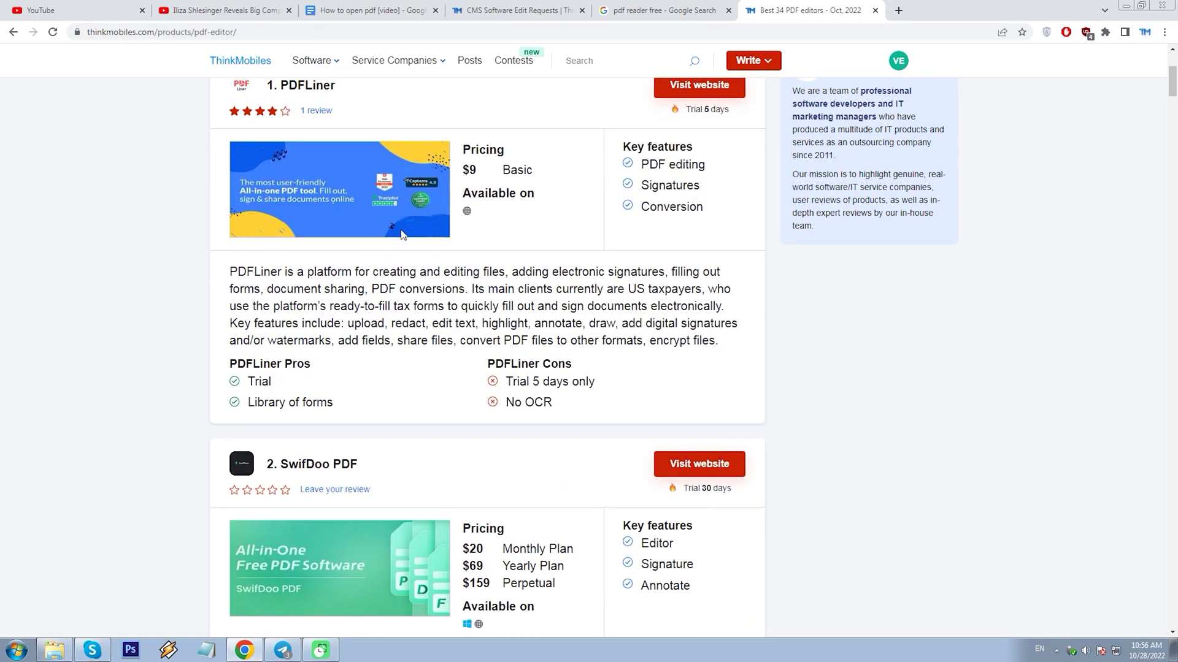
scroll(139, 289, "down", 13)
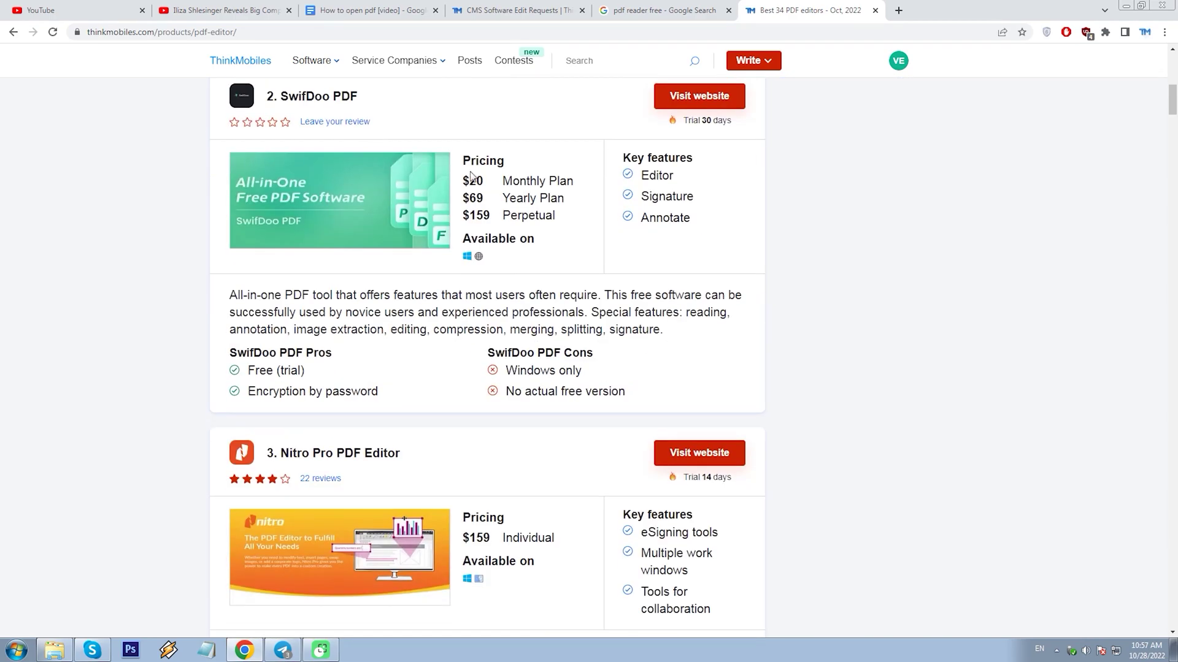
left_click_drag(1172, 141, 1173, 268)
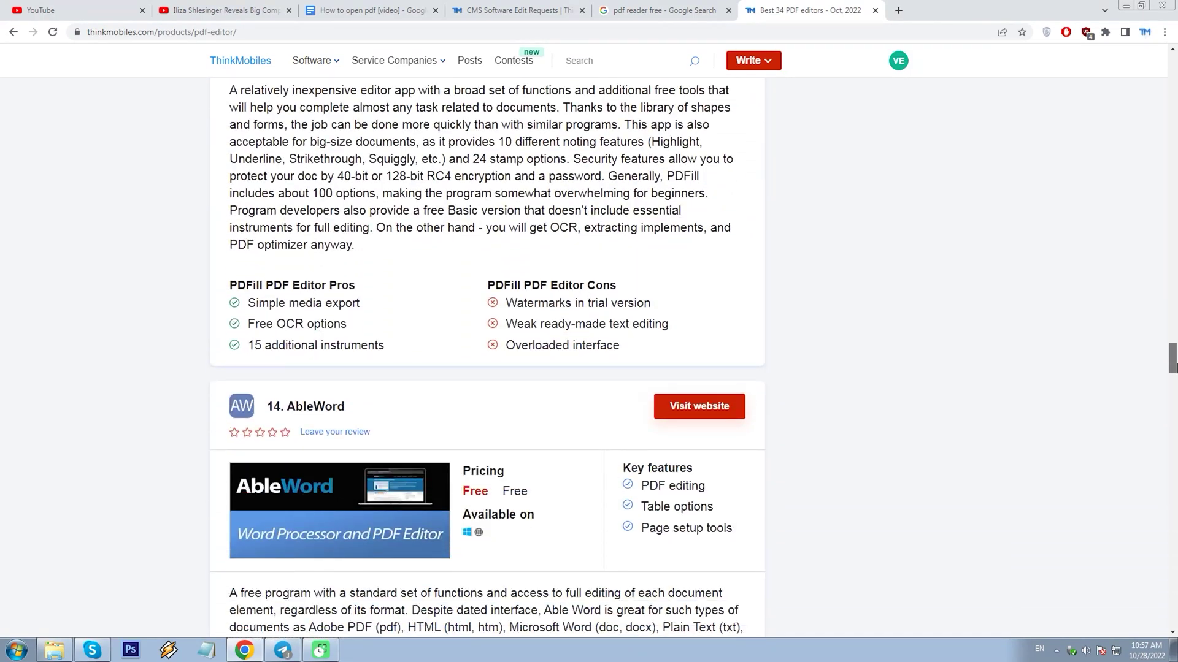
left_click_drag(1172, 390, 1173, 350)
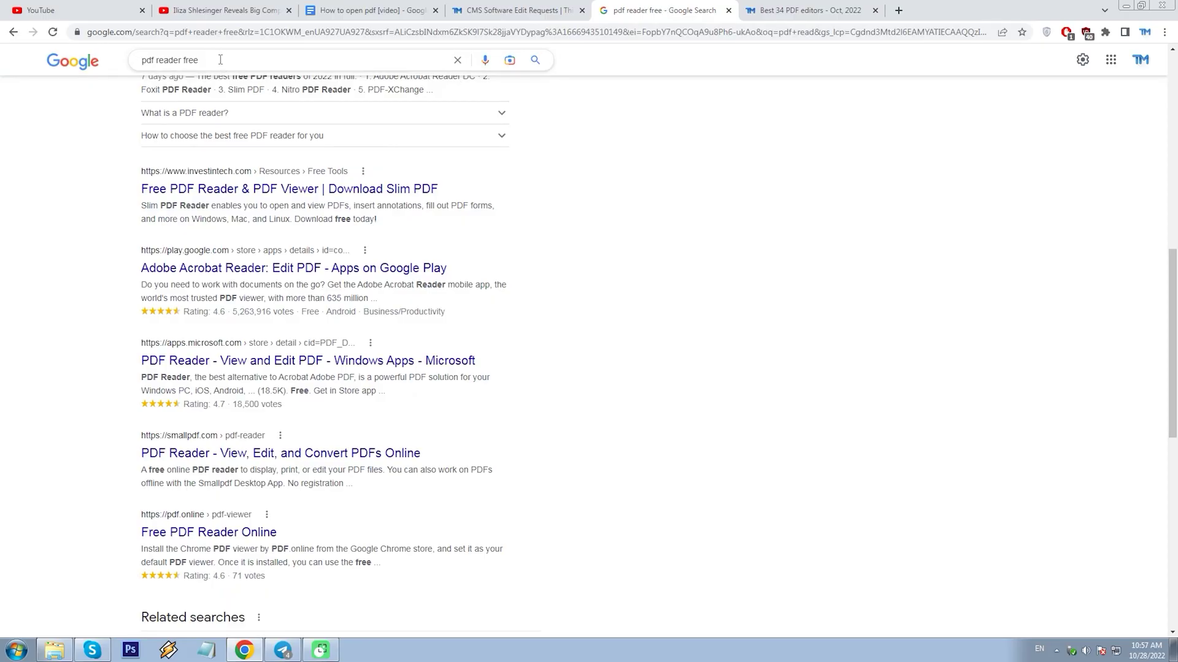
Search Google for 'remove pdf password online' and load the Astronomy PDF into iLovePDF's Unlock PDF
type("remove")
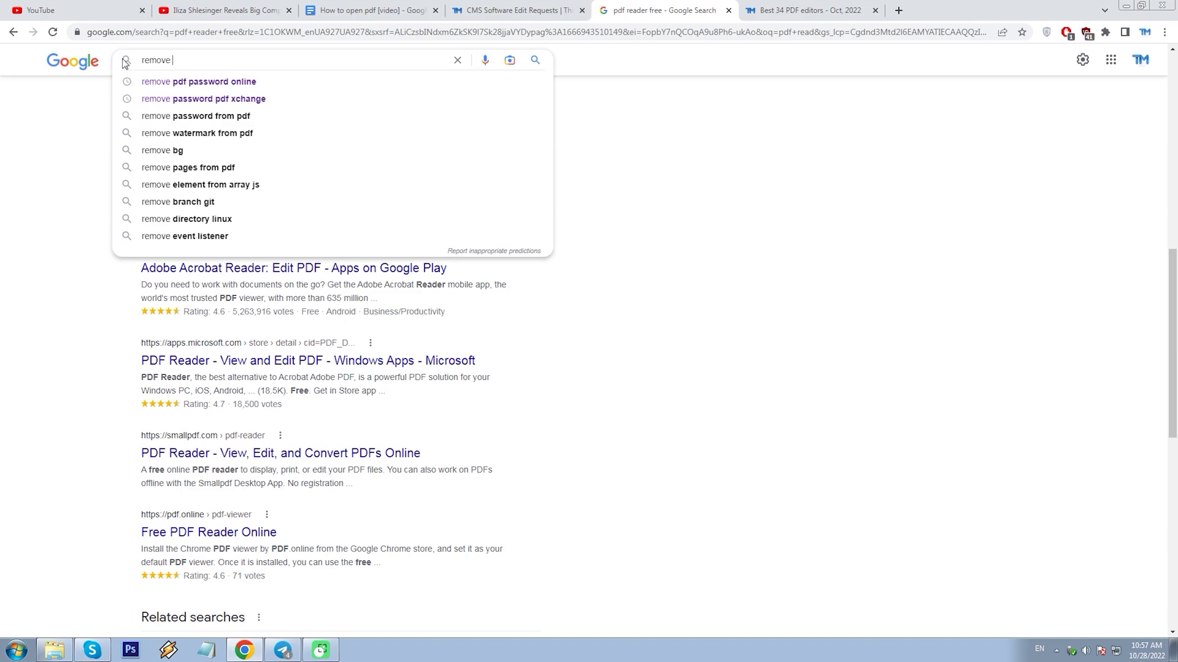
key("Down")
key("Return")
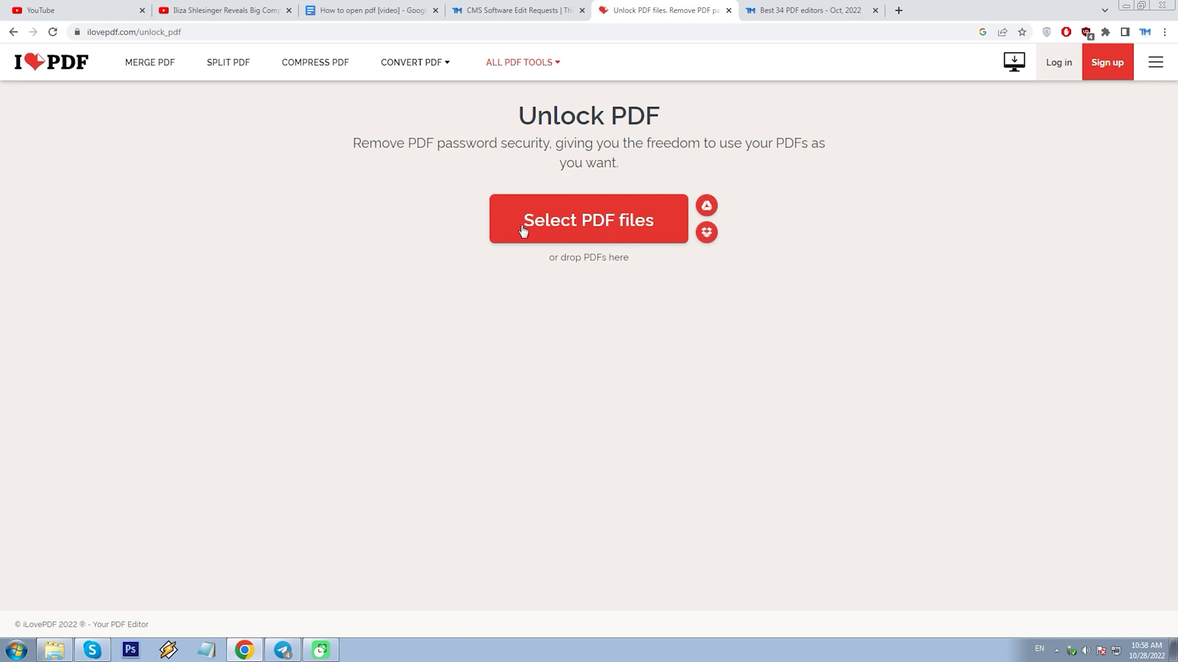
left_click(524, 230)
double_click(156, 90)
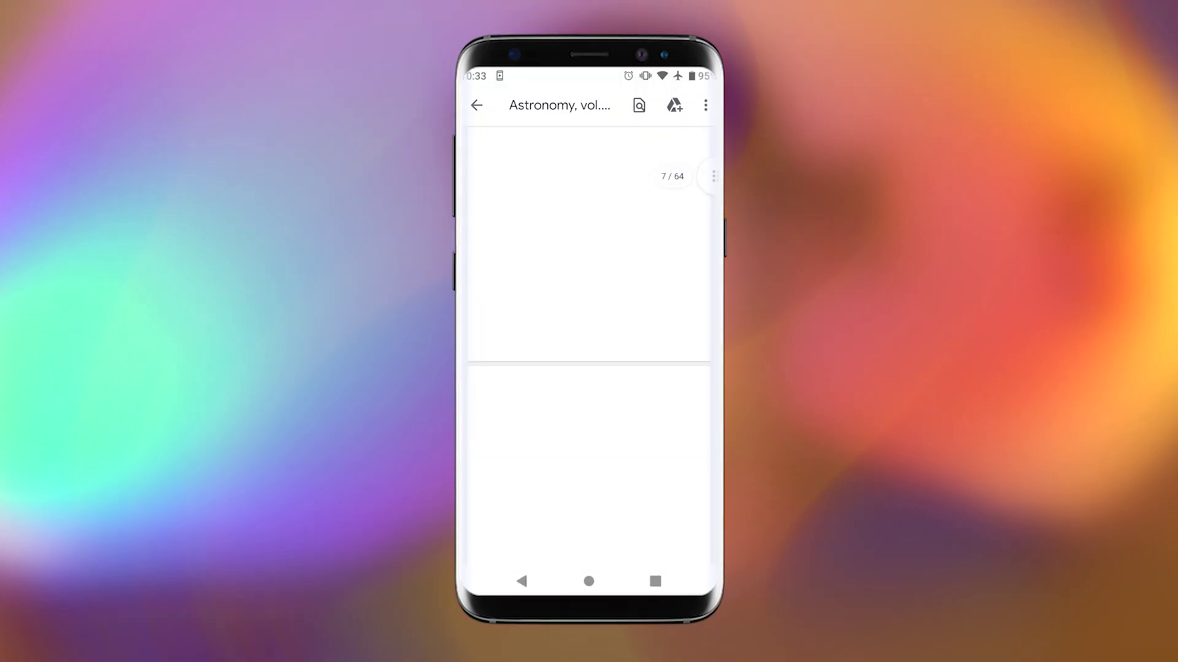
Page through the Astronomy magazine to page 7 and zoom in on the Quantum Gravity section
scroll(589, 344, "up", 10)
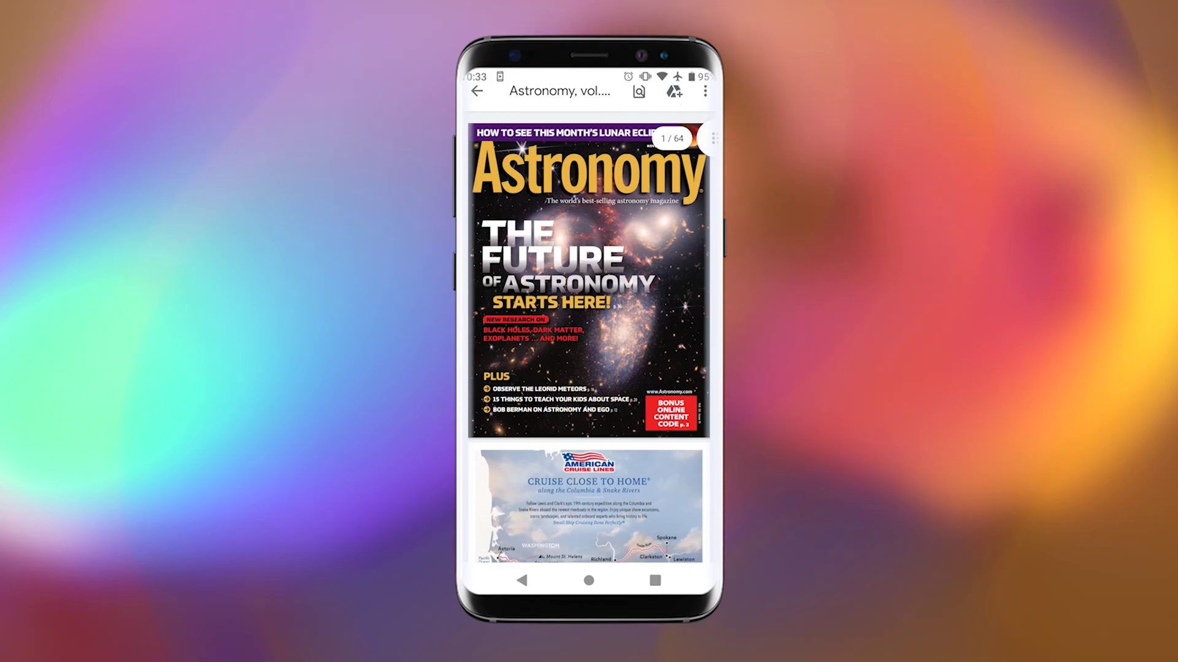
scroll(589, 344, "down", 3)
scroll(589, 344, "down", 10)
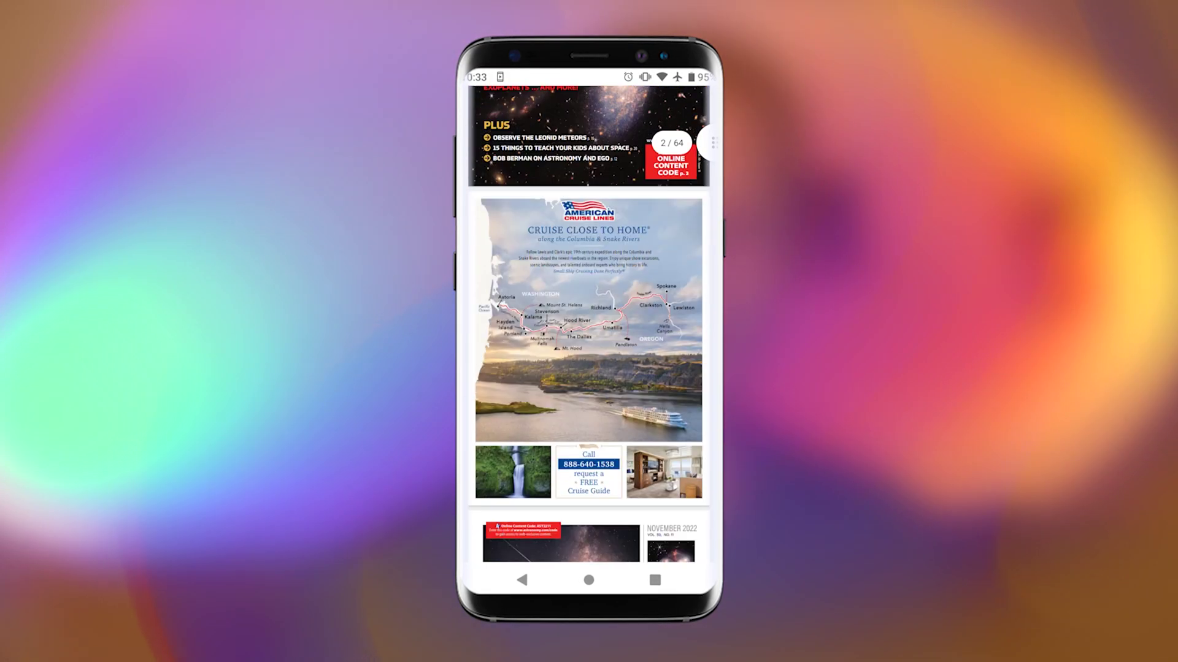
scroll(589, 344, "down", 15)
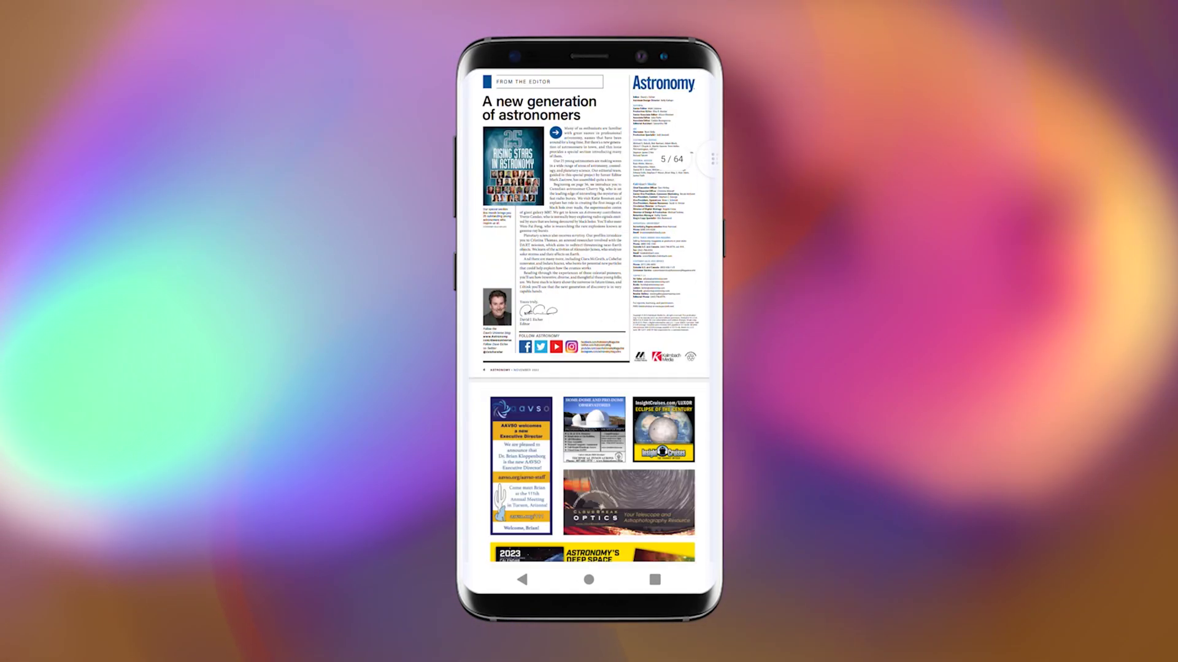
scroll(589, 344, "down", 5)
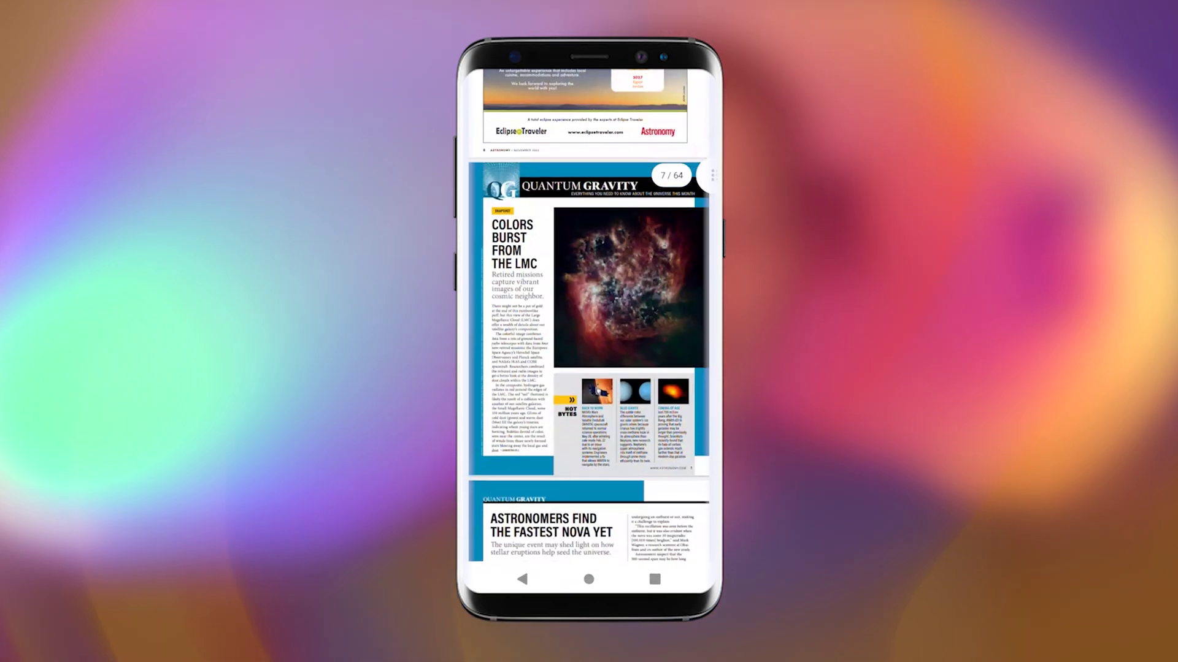
scroll(589, 344, "down", 2)
double_click(565, 405)
scroll(589, 306, "up", 5)
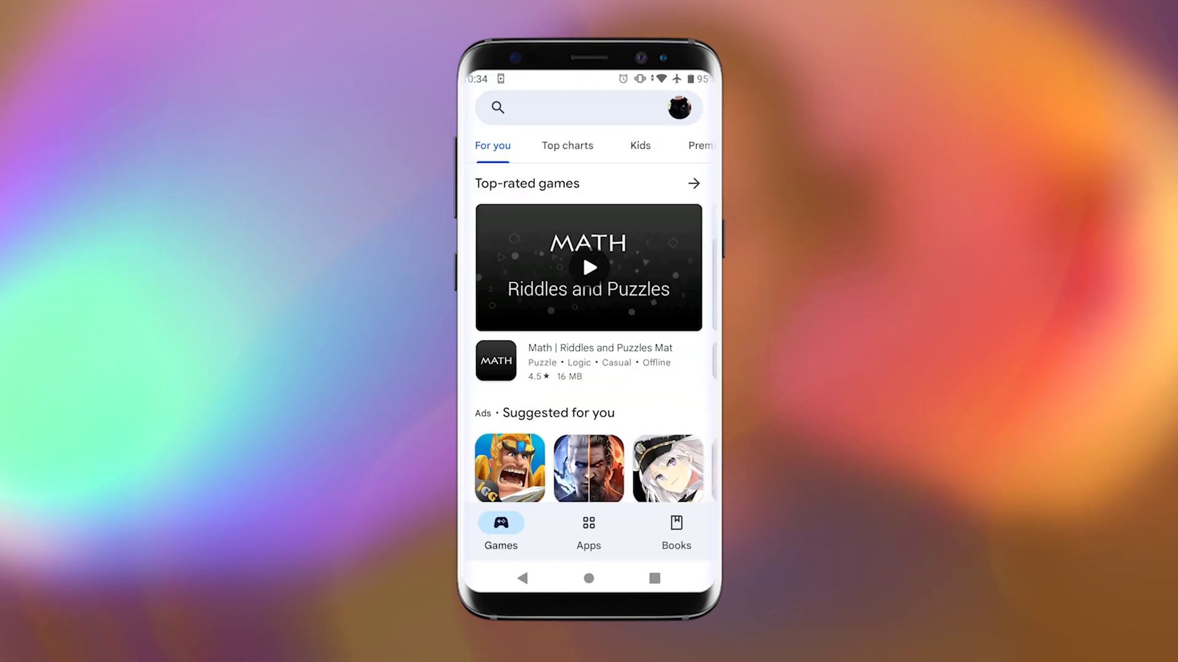
Search the Play Store for 'adobe' and install Adobe Acrobat
left_click(553, 108)
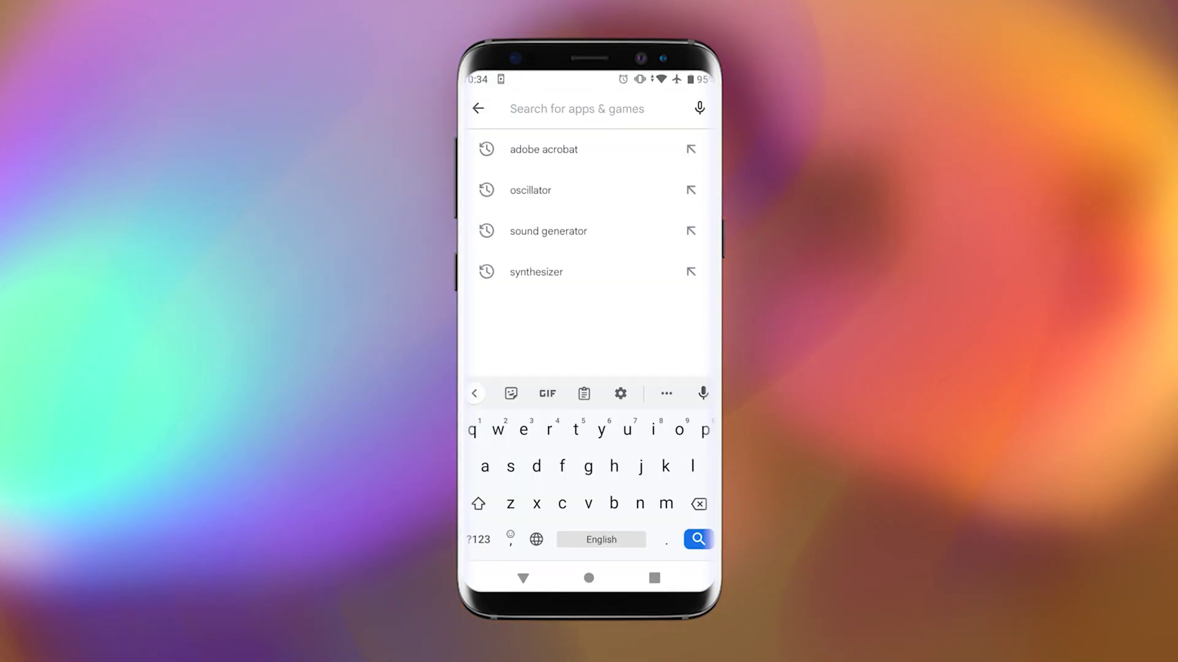
type("adob")
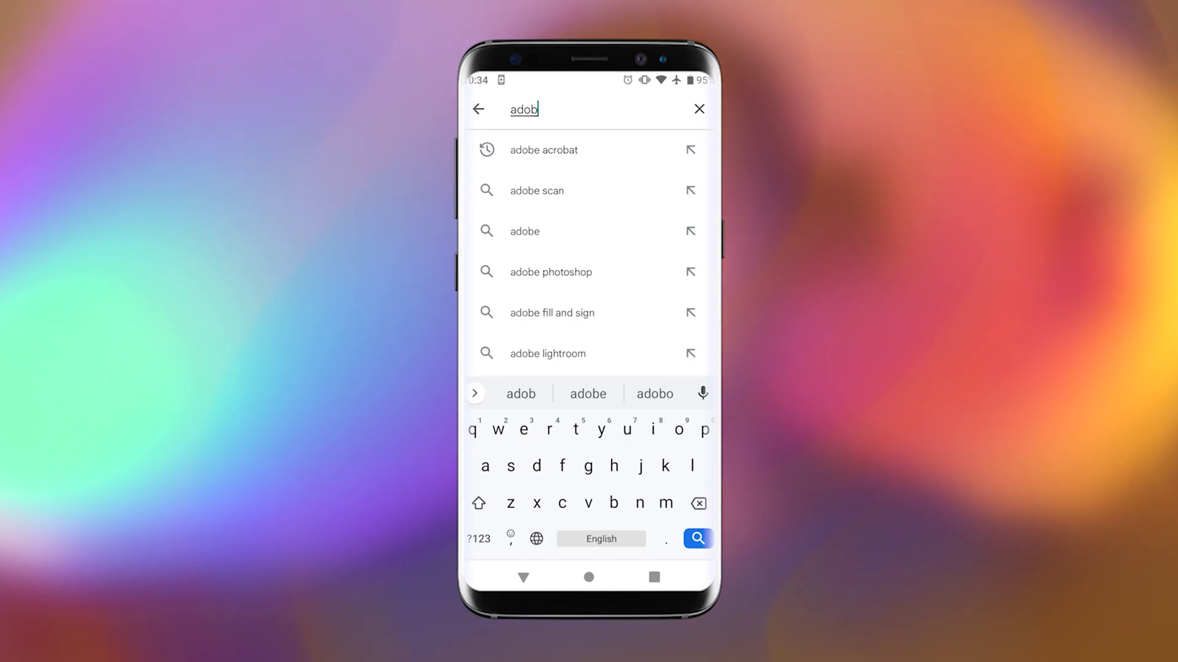
left_click(544, 149)
left_click(678, 163)
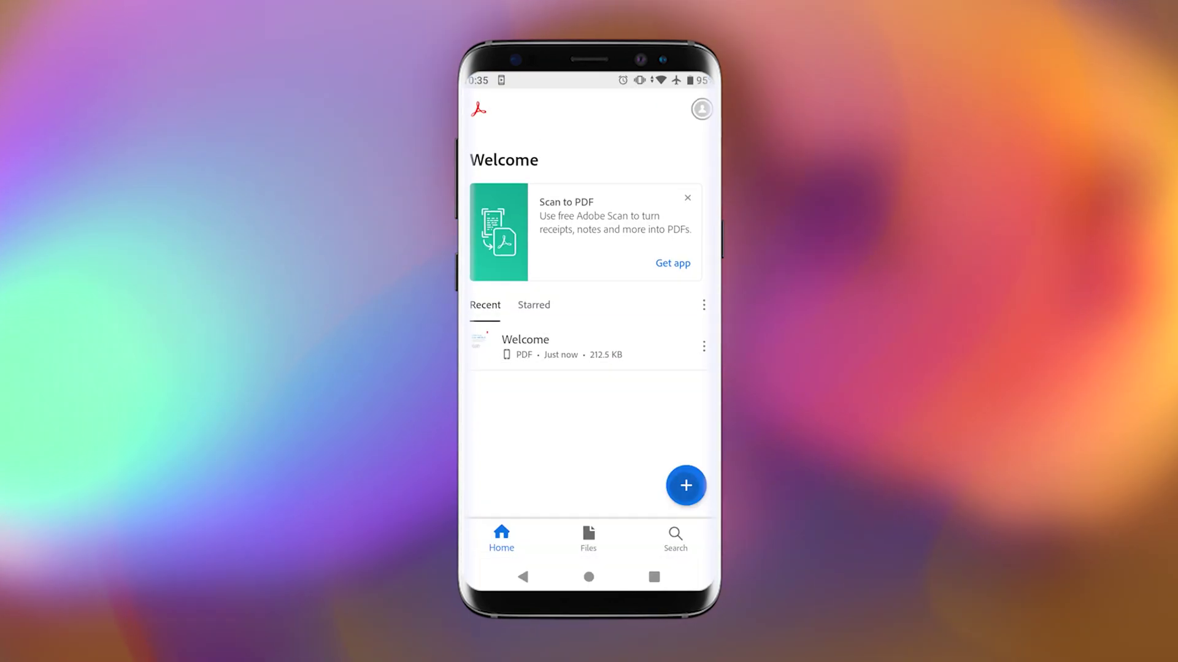
Open the Astronomy magazine PDF from the phone's storage, granting Acrobat storage access
left_click(686, 485)
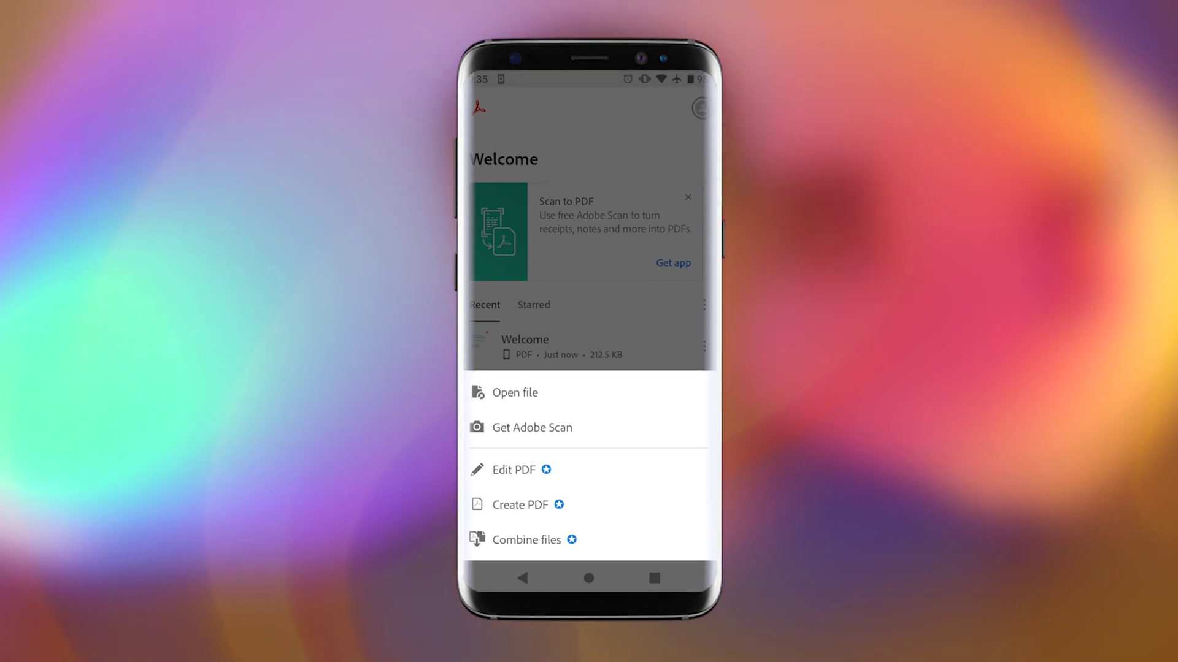
left_click(514, 393)
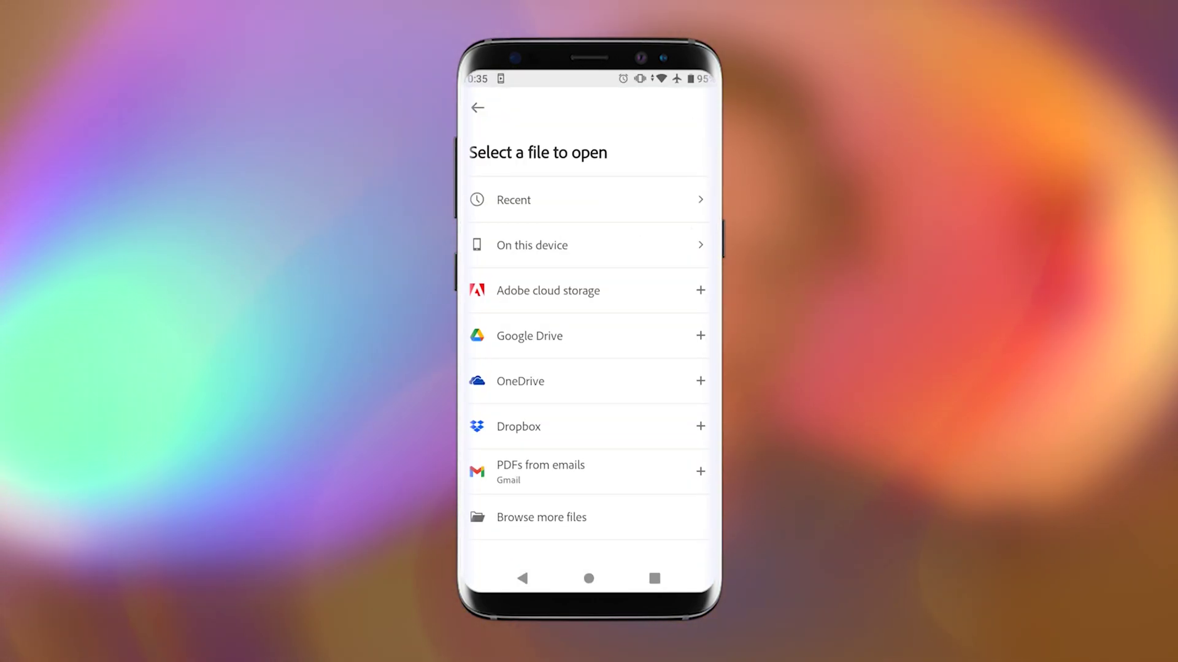
left_click(528, 239)
left_click(656, 367)
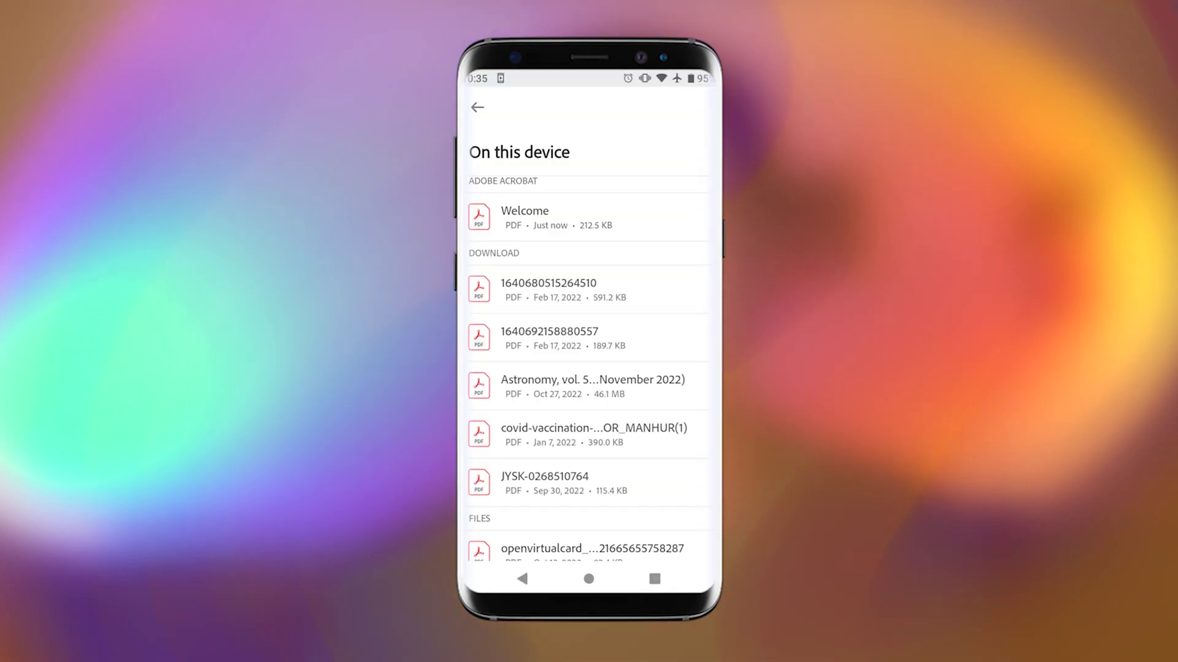
left_click(593, 488)
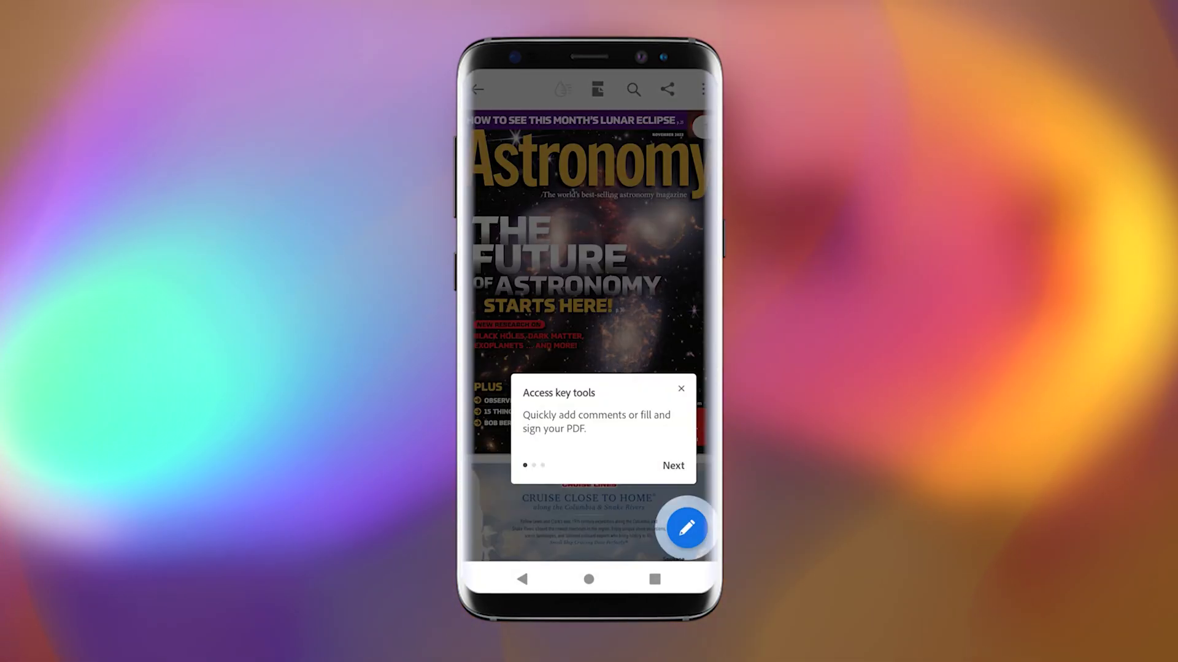
Dismiss the three introductory tips and return to the phone's home screen
left_click(673, 465)
left_click(683, 210)
left_click(660, 211)
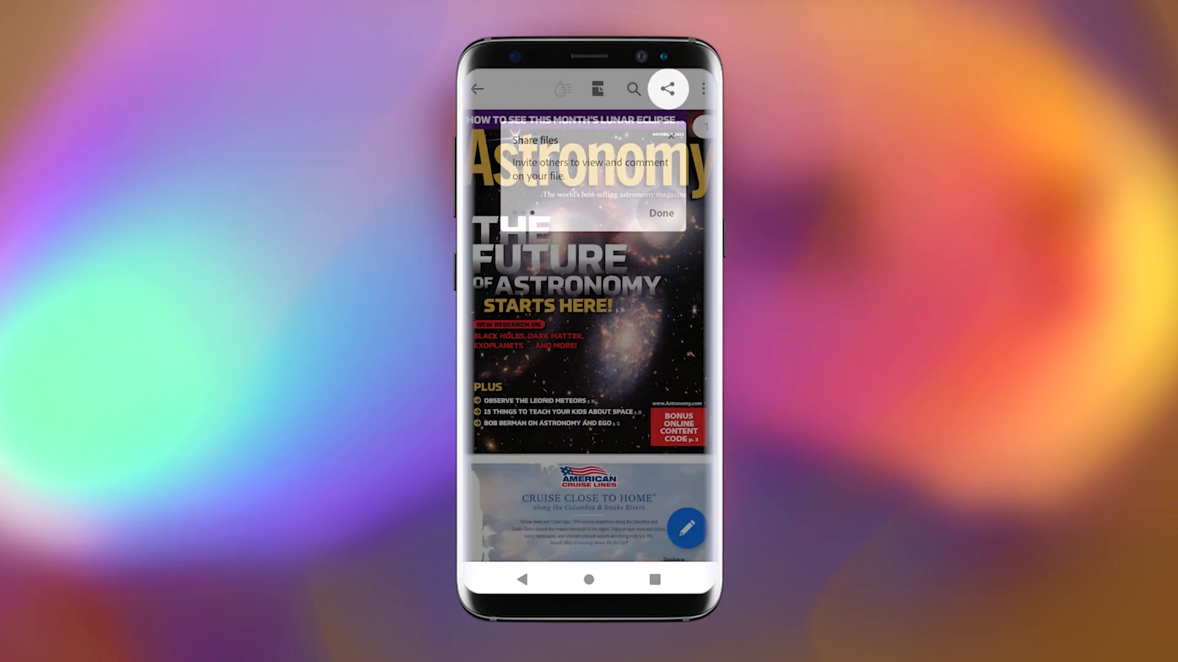
scroll(589, 338, "down", 5)
key("Home")
Open the Astronomy PDF from the Downloads list in Adobe Acrobat
left_click_drag(589, 521, 589, 245)
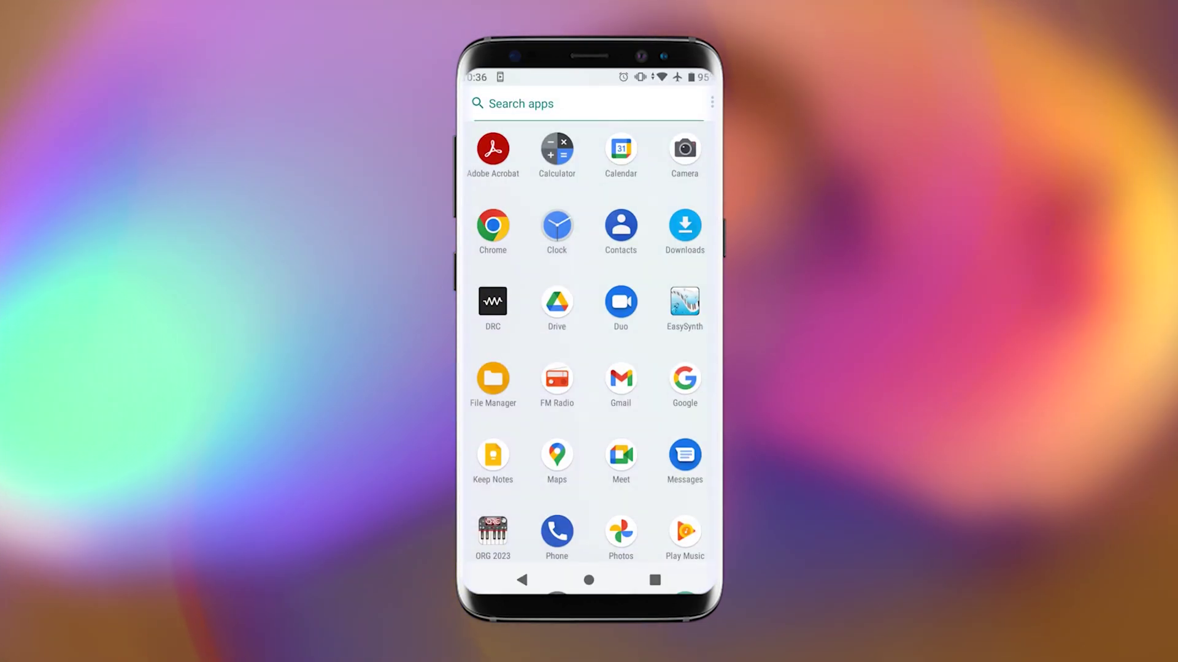
left_click(685, 225)
left_click(607, 161)
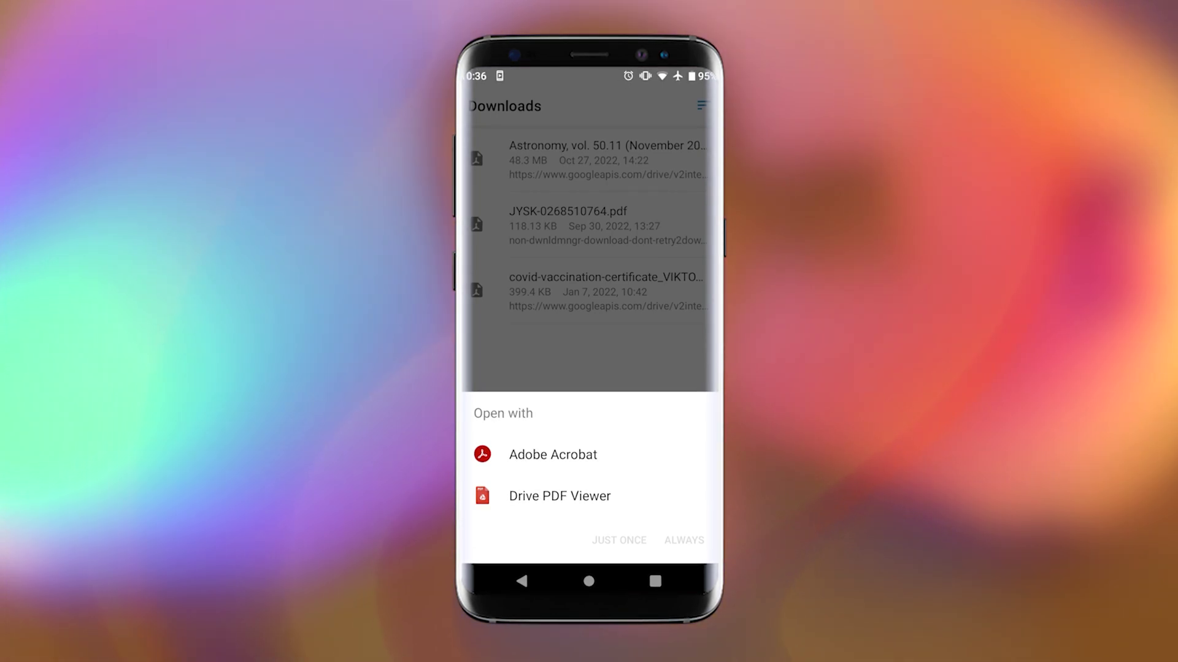
left_click(553, 455)
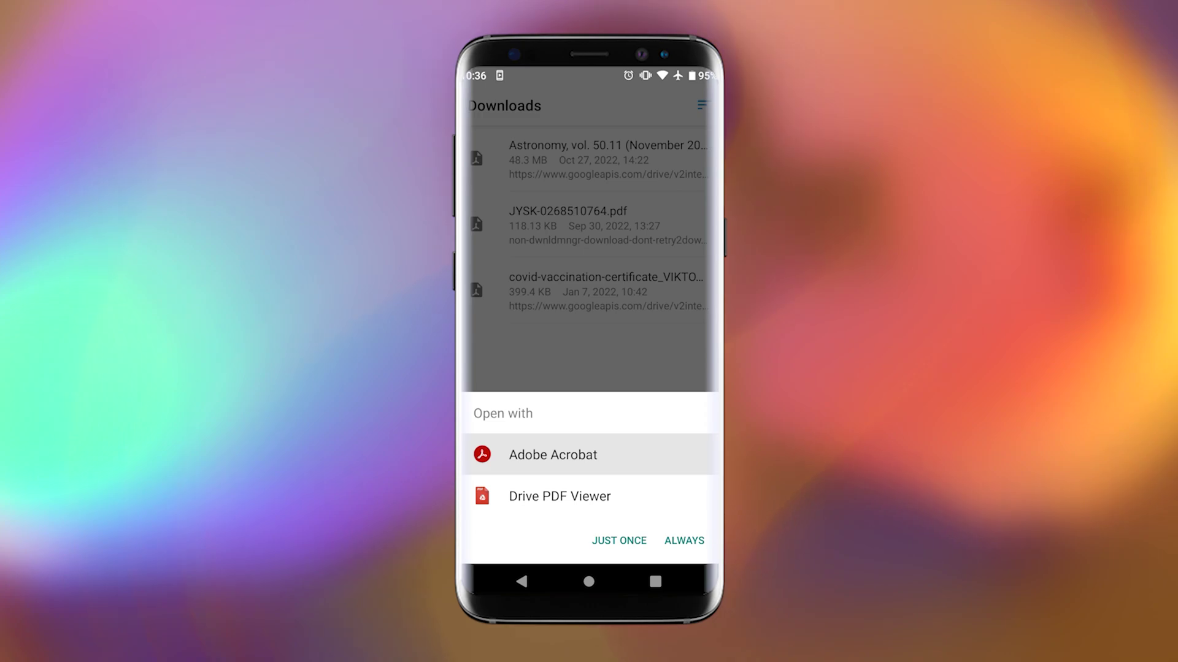
left_click(619, 541)
Scroll to the Astro Letters page and zoom in on its column
scroll(588, 332, "down", 15)
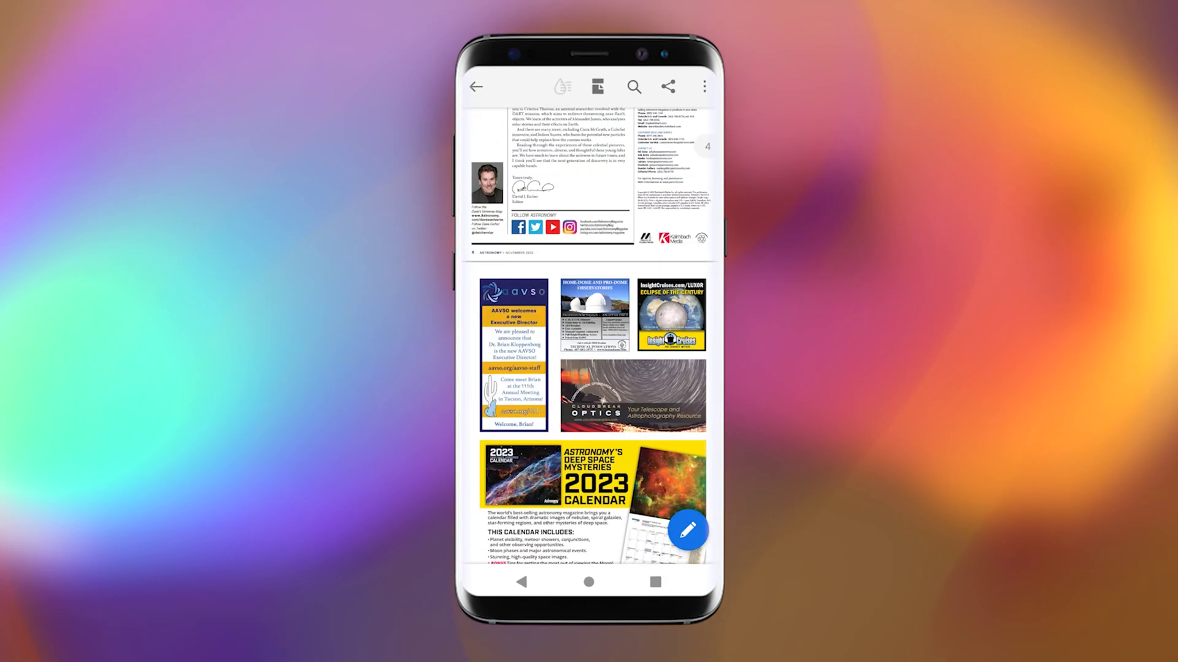
double_click(519, 300)
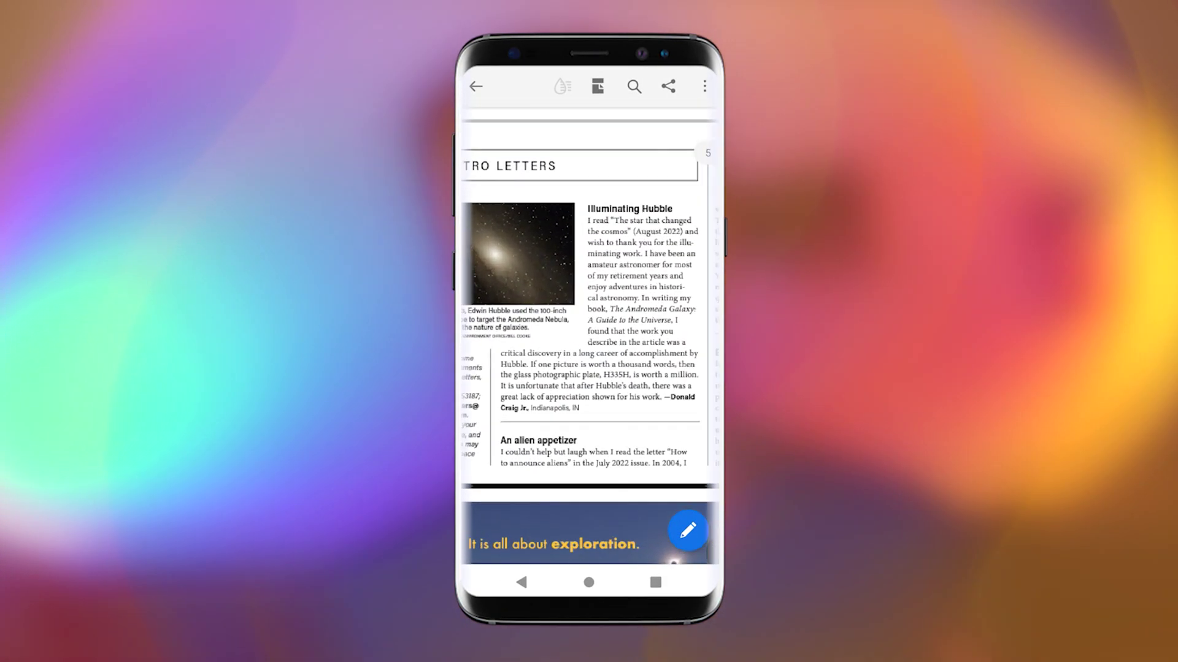
scroll(589, 331, "left", 3)
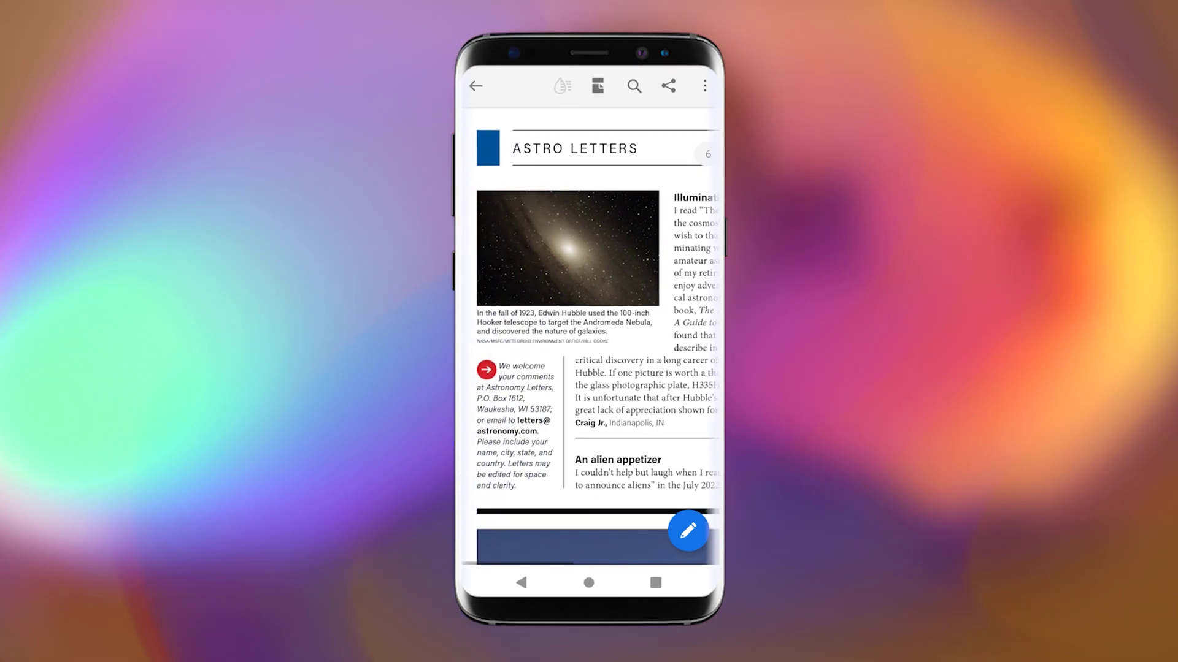